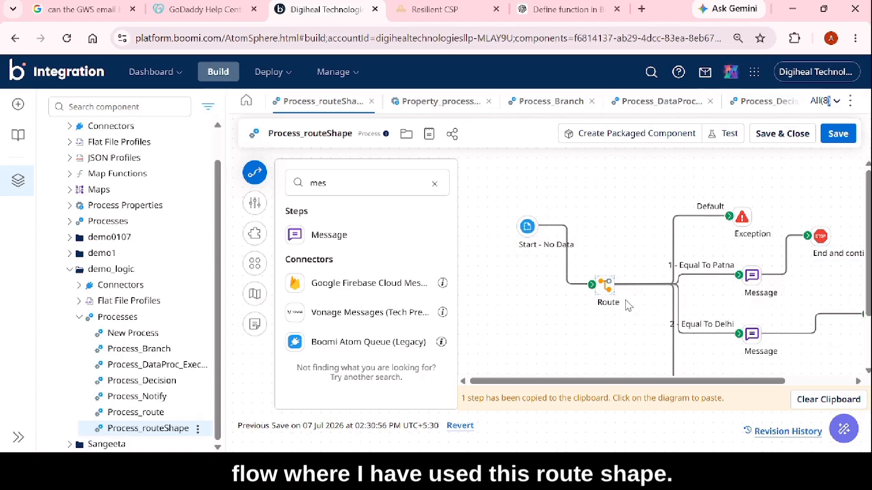
# Open the Route step's configuration and inspect the type, process property and property name of its Route By parameter.
pyautogui.moveTo(605, 291)
pyautogui.moveTo(528, 229)
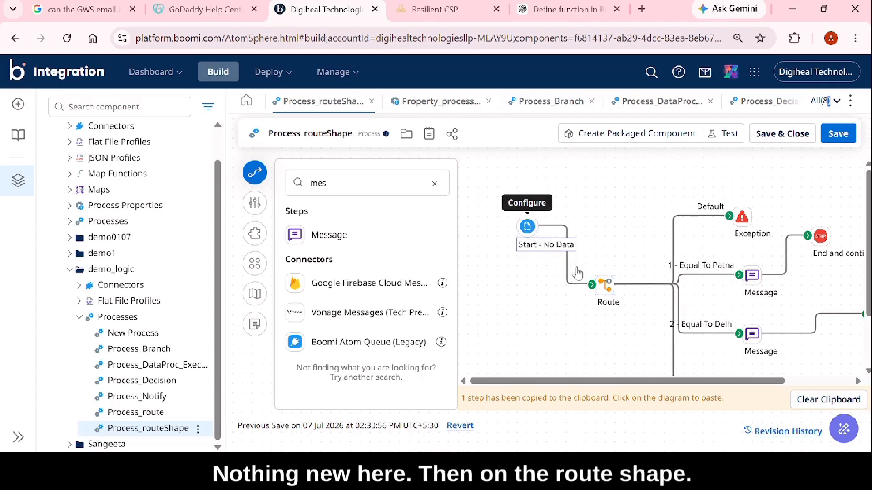
pyautogui.doubleClick(606, 287)
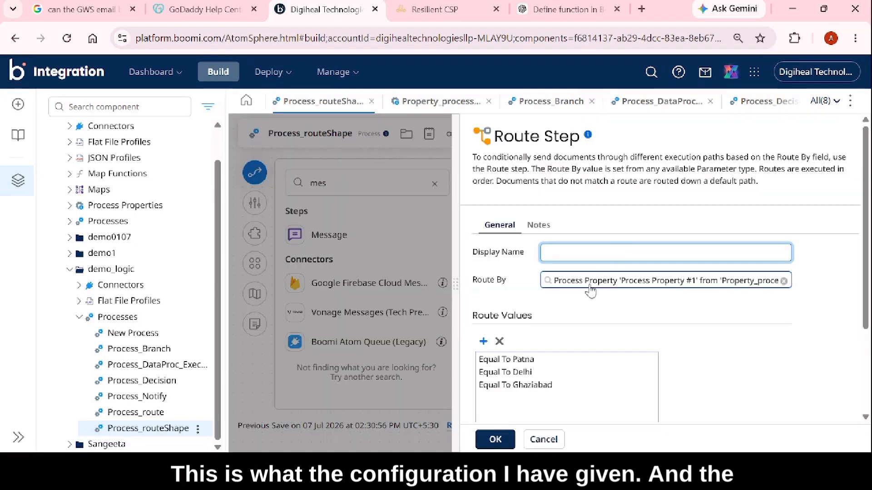
pyautogui.click(590, 286)
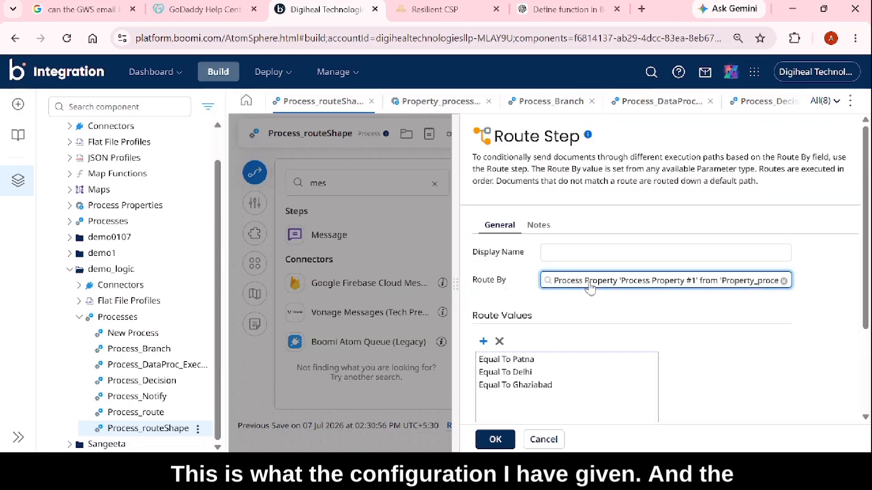
pyautogui.click(590, 286)
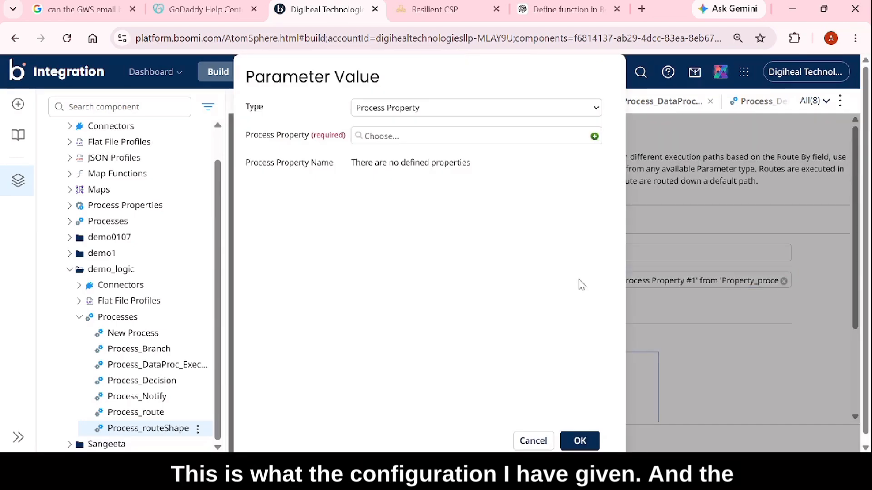
pyautogui.click(393, 109)
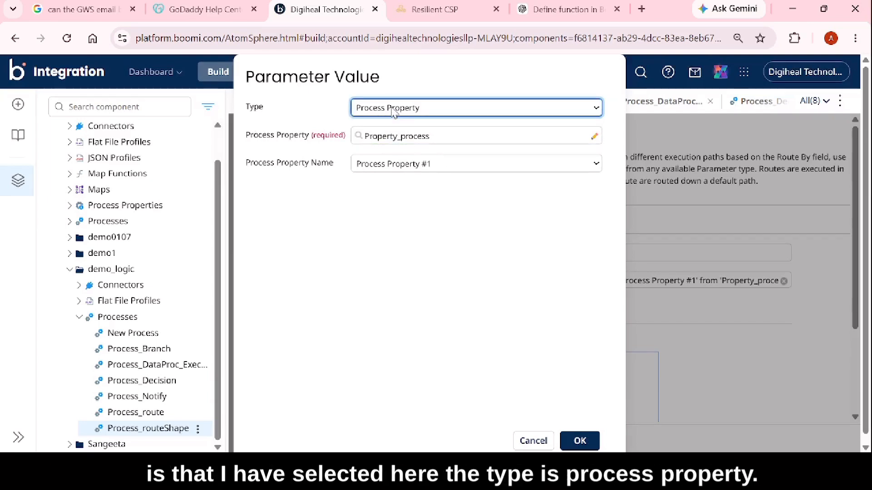
pyautogui.click(408, 139)
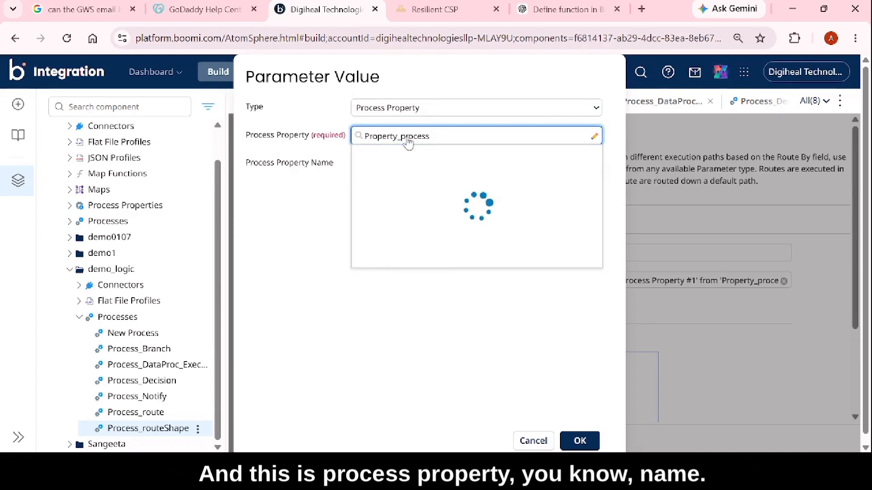
pyautogui.click(302, 219)
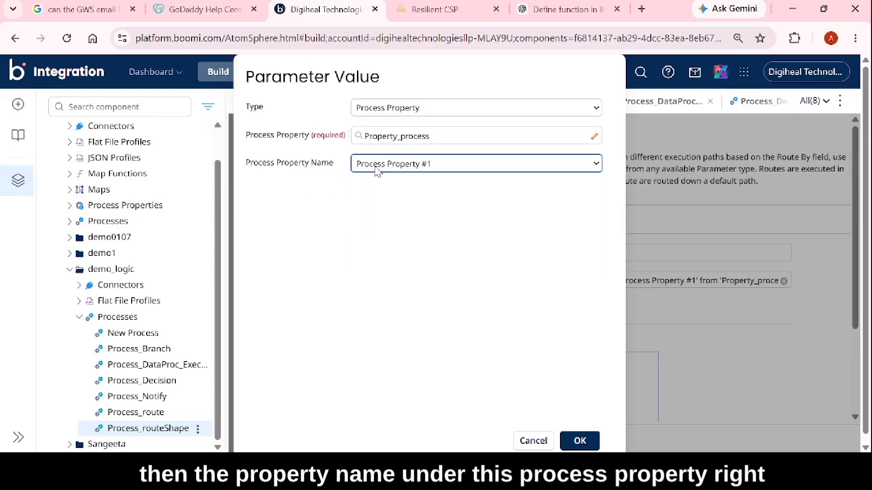
pyautogui.click(585, 441)
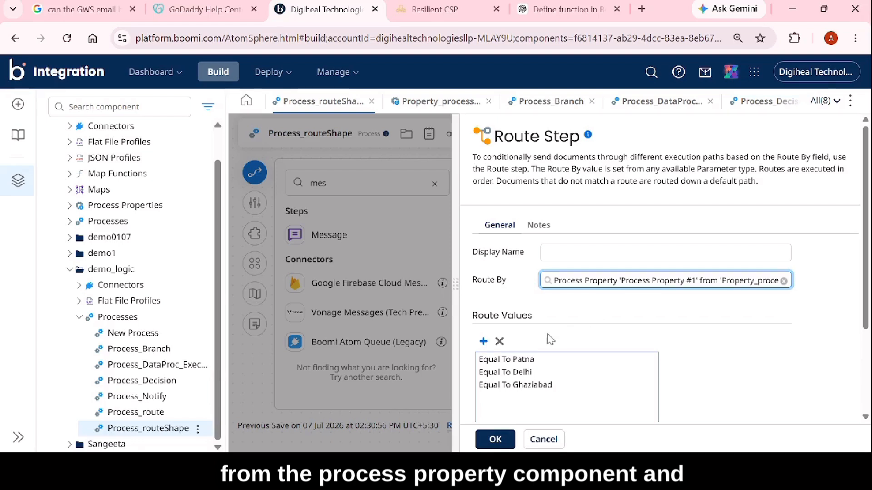
# Add another route value to the Route step, with the Equal To comparison and a blank value.
pyautogui.click(484, 342)
pyautogui.click(501, 398)
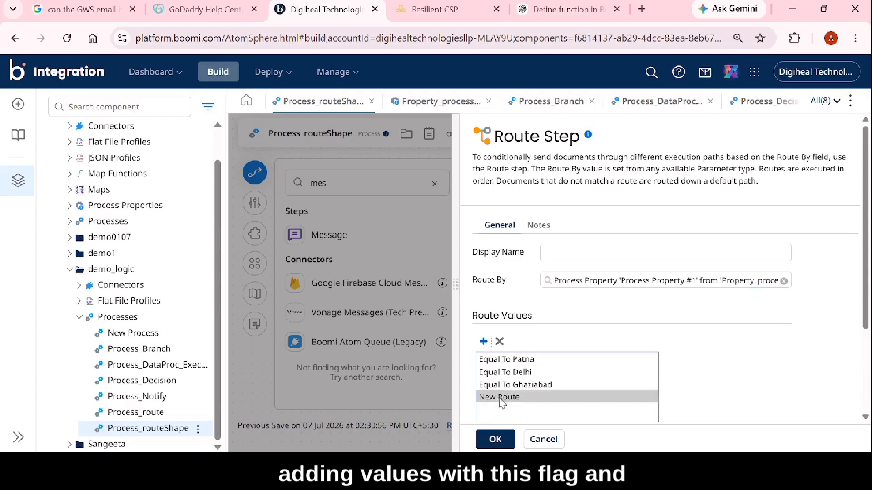
pyautogui.click(757, 369)
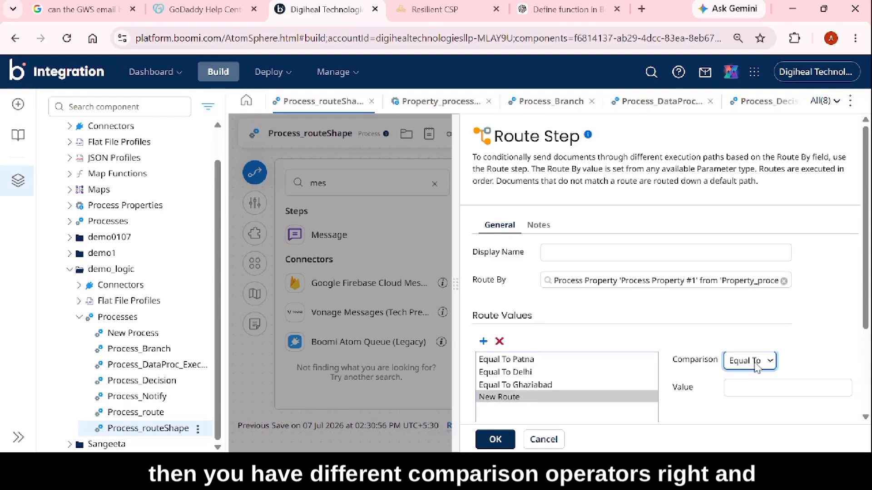
pyautogui.click(738, 388)
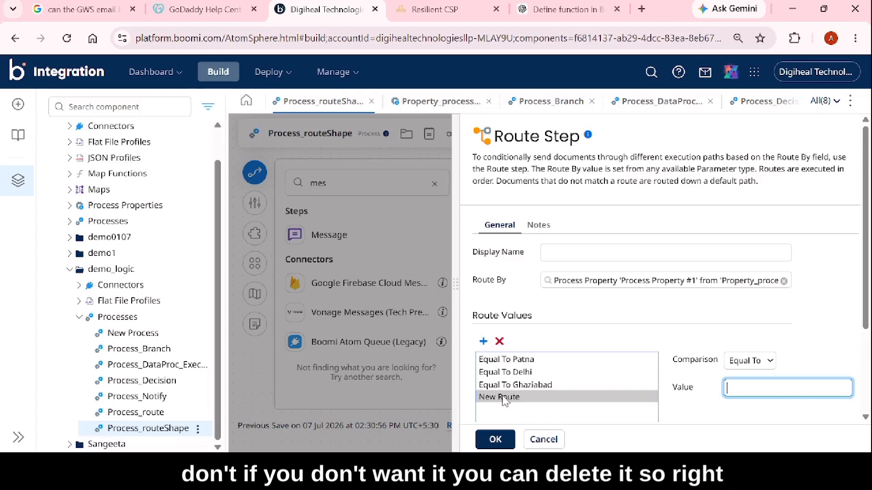
# Delete the blank new route from the route values and accept the Route step configuration.
pyautogui.click(499, 341)
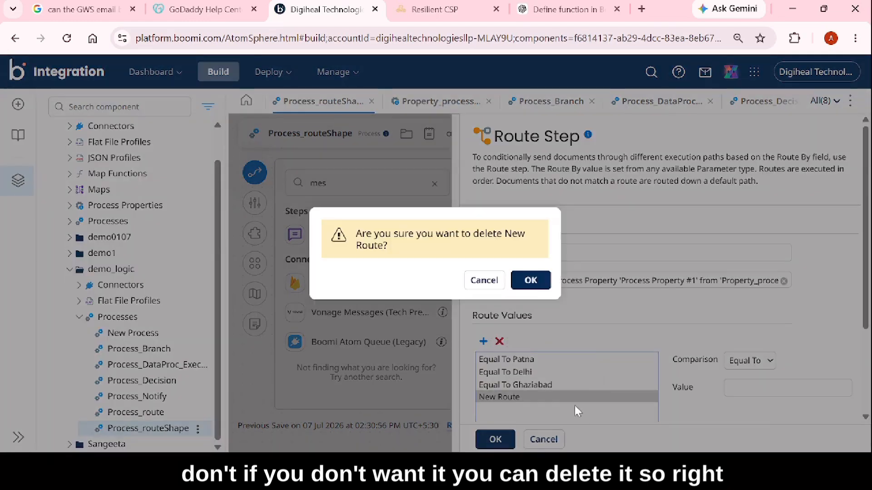
pyautogui.click(530, 281)
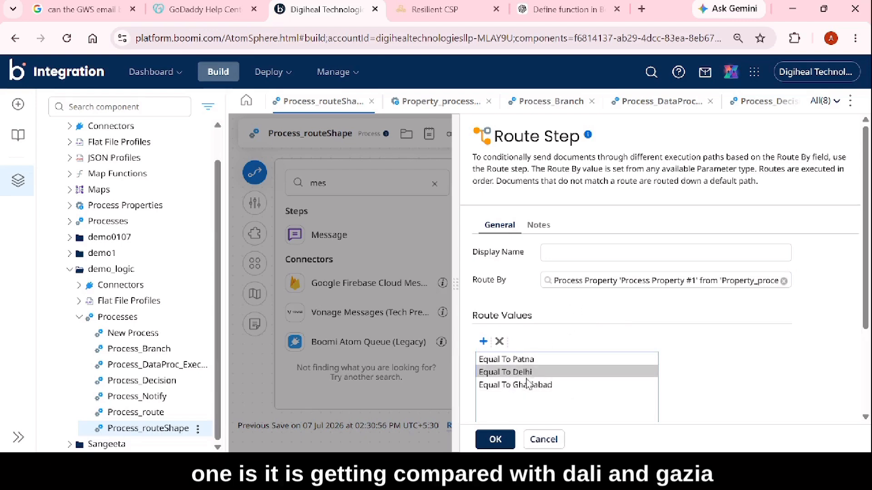
pyautogui.click(499, 441)
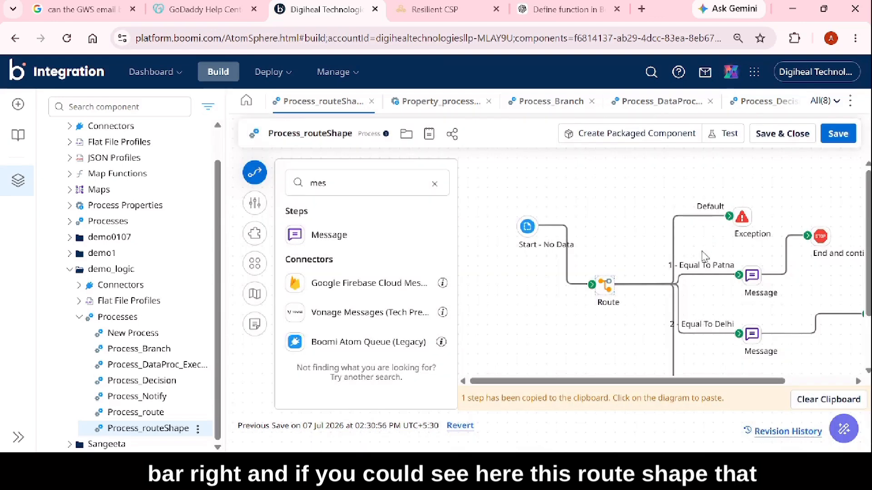
# Examine the Route step's Default, Patna, Delhi and Ghaziabad branches and the steps connected to each one.
pyautogui.scroll(-2, 726, 281)
pyautogui.scroll(2, 729, 295)
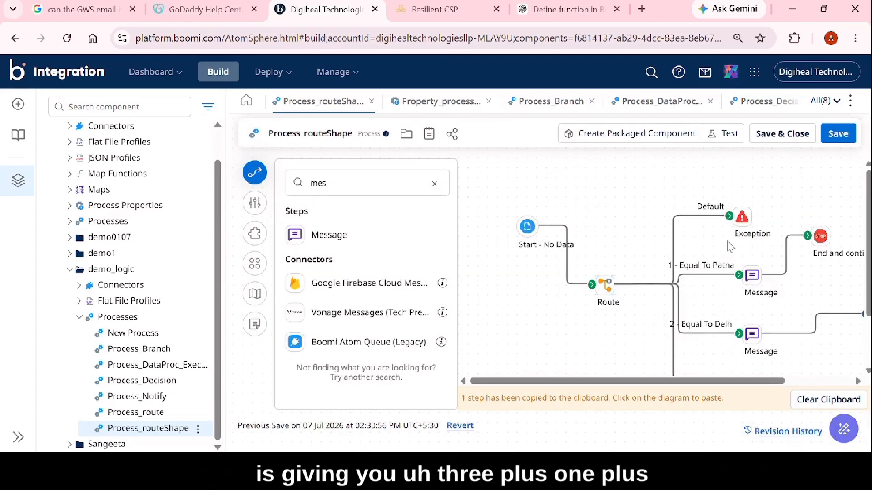
pyautogui.scroll(-2, 731, 248)
pyautogui.scroll(2, 732, 223)
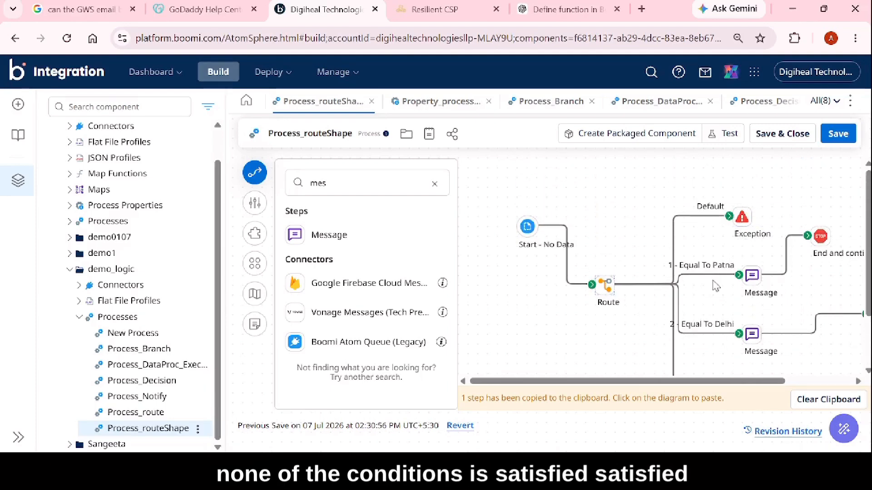
pyautogui.click(753, 291)
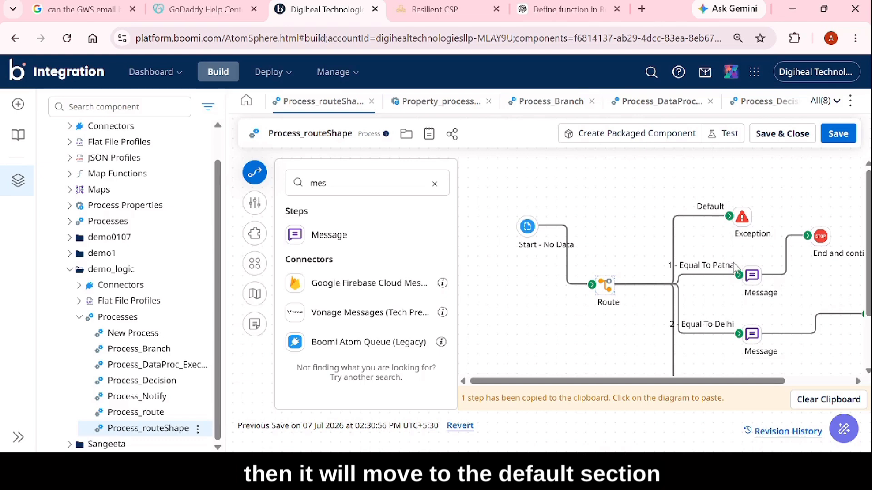
pyautogui.scroll(-3, 734, 269)
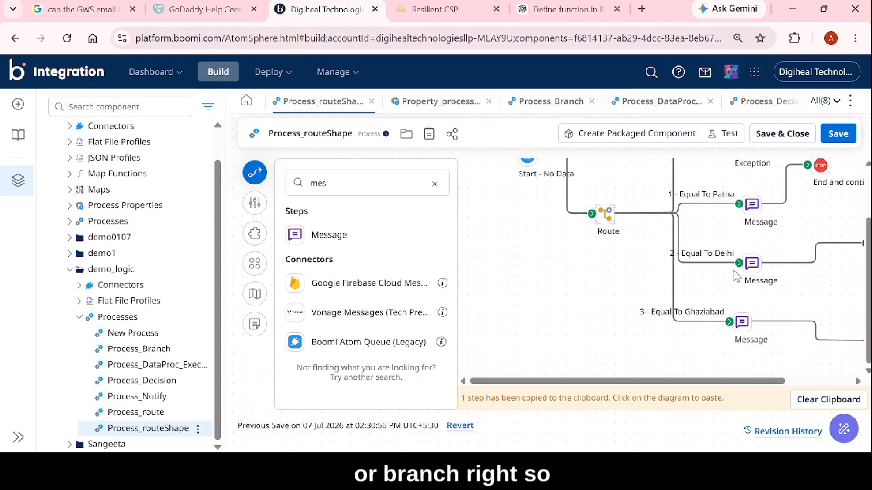
pyautogui.scroll(3, 736, 280)
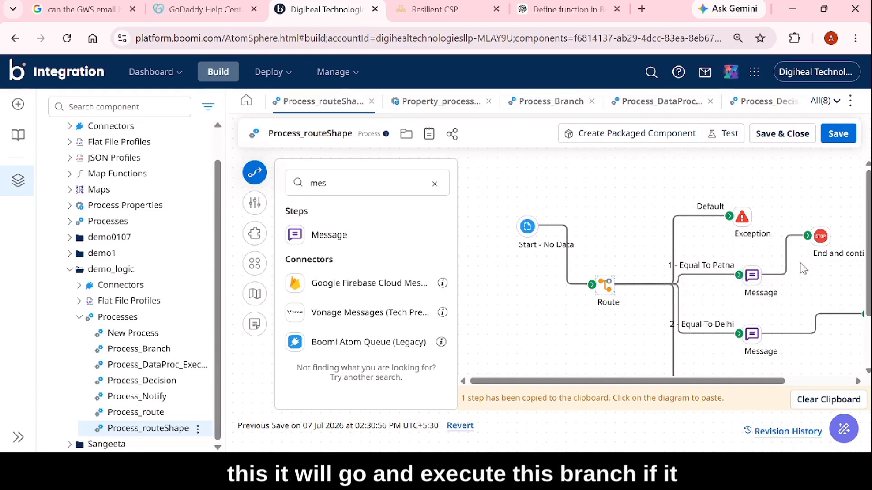
pyautogui.moveTo(837, 233)
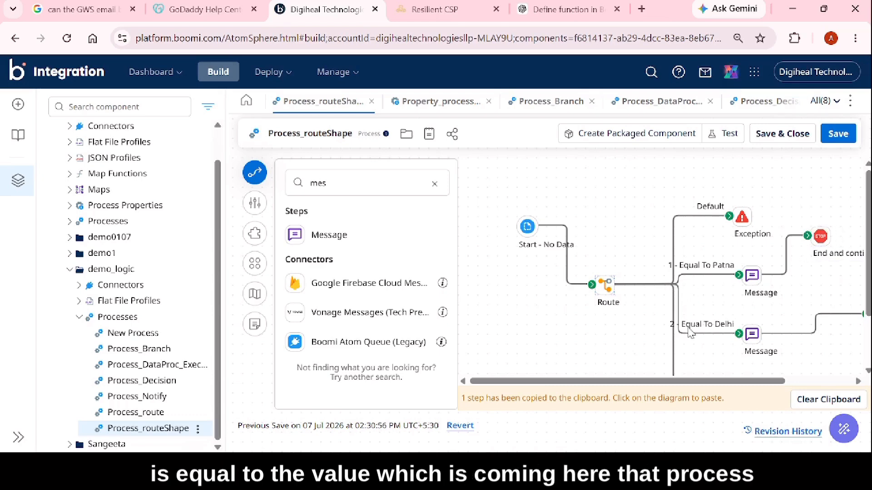
pyautogui.moveTo(606, 313)
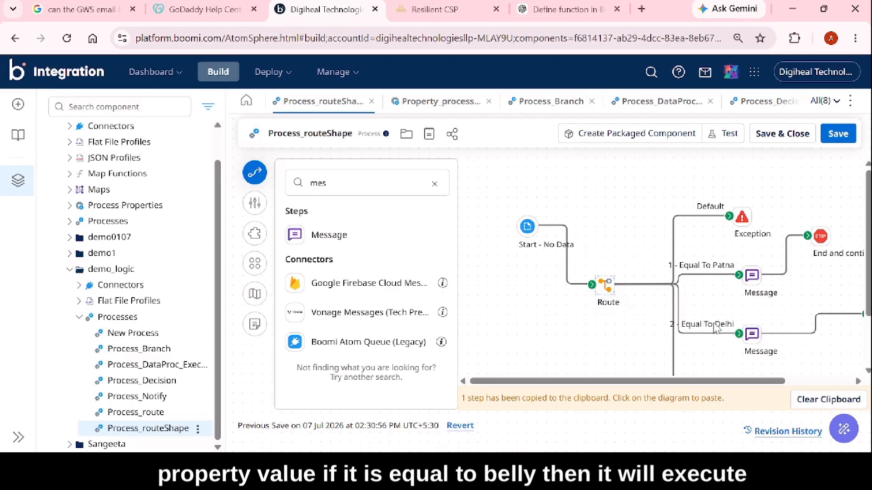
pyautogui.scroll(-3, 740, 331)
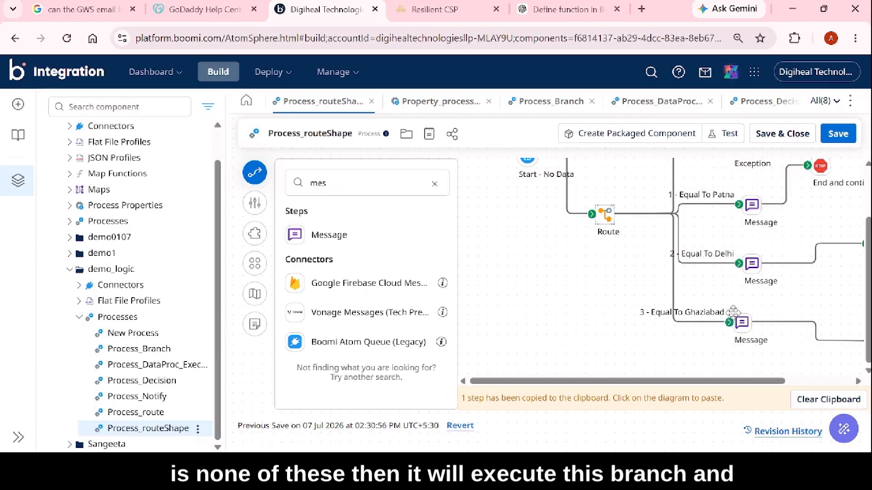
pyautogui.scroll(3, 733, 312)
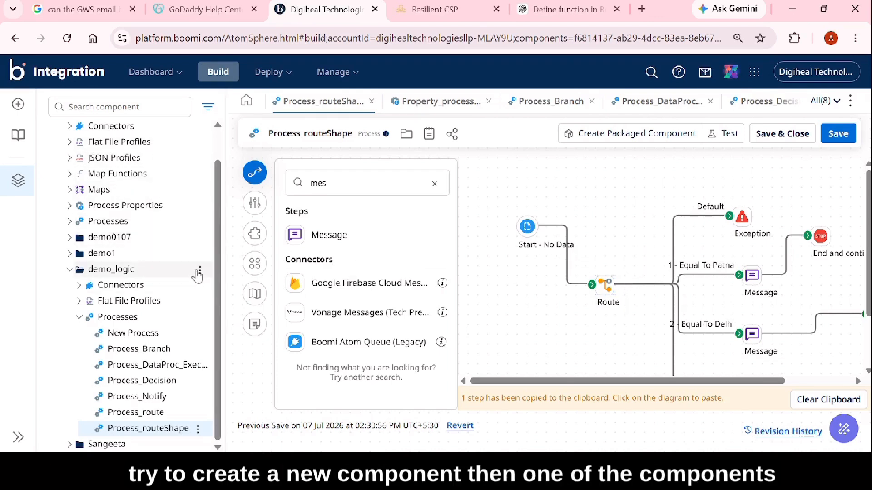
# Search the component types for "proce" when starting a new component in the demo_logic folder, and cancel the creation.
pyautogui.click(199, 271)
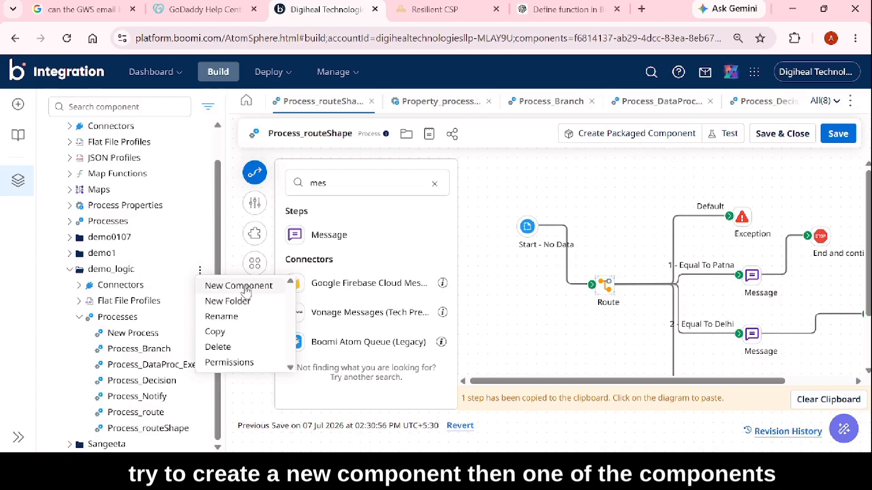
pyautogui.click(269, 287)
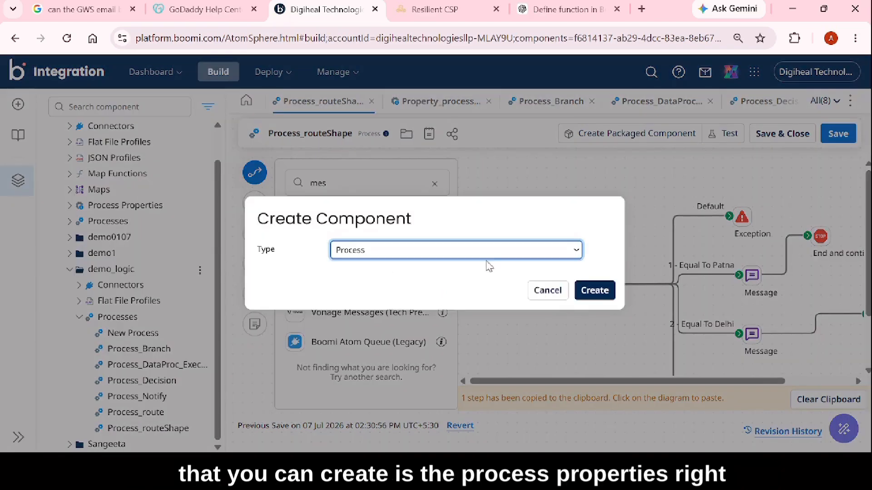
pyautogui.click(446, 257)
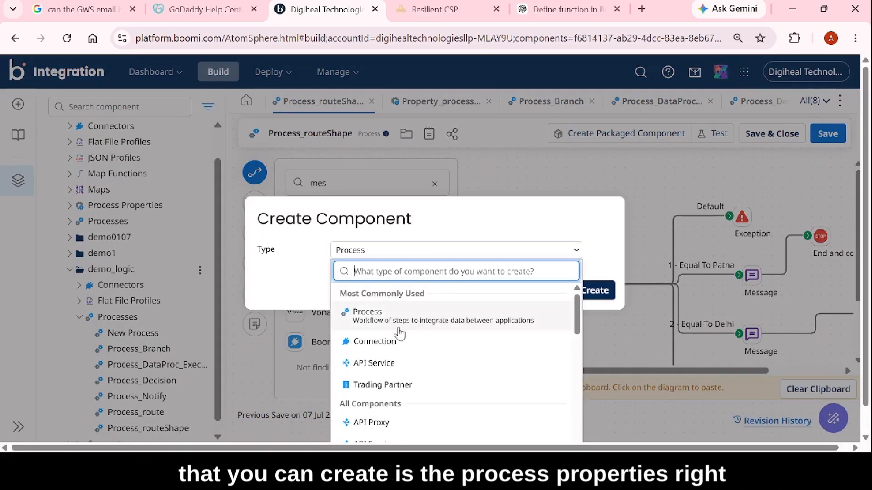
pyautogui.write('pr')
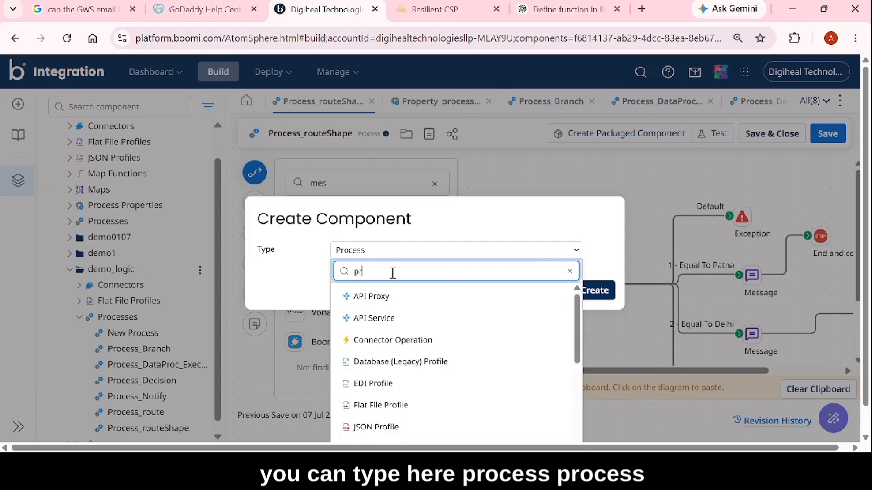
pyautogui.write('ocee')
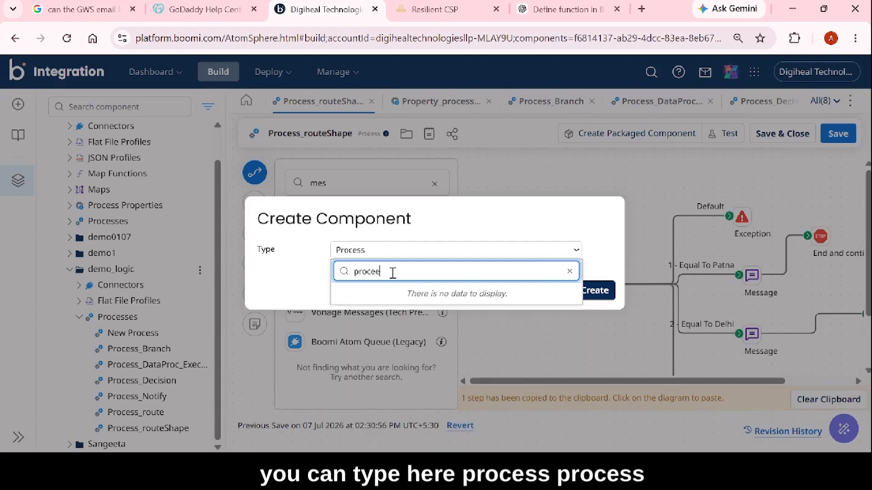
pyautogui.press('BackSpace')
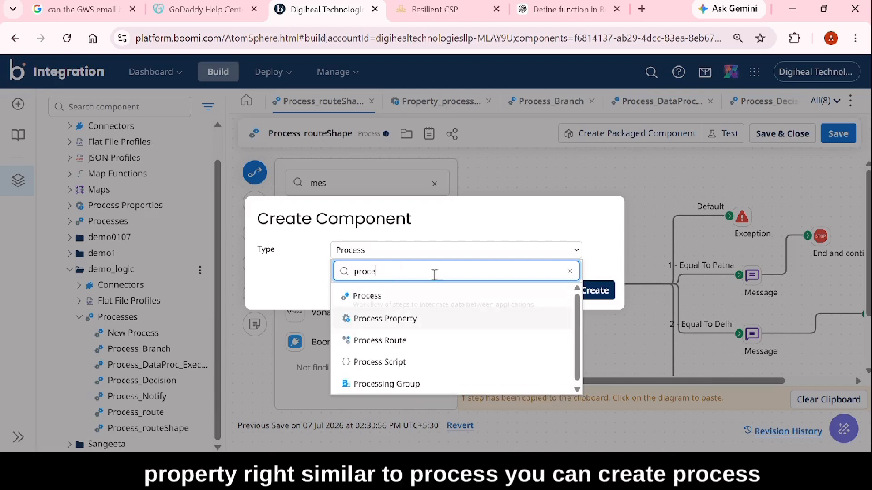
pyautogui.click(567, 228)
pyautogui.click(548, 291)
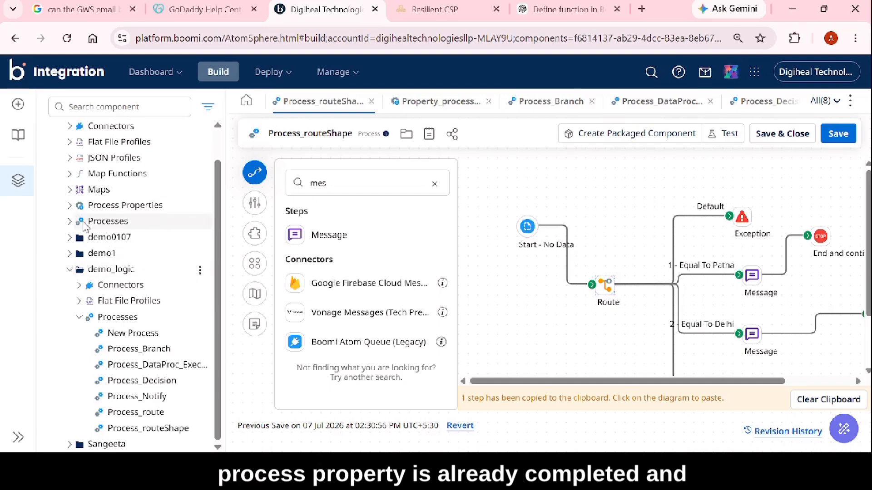
# Expand the Process Library's Processes and Process Properties folders and open the Property_process component.
pyautogui.scroll(1, 84, 225)
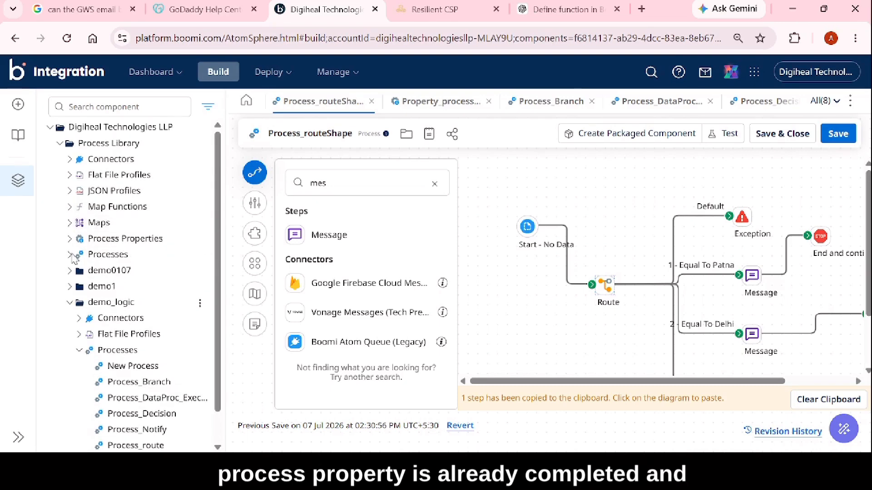
pyautogui.click(70, 254)
pyautogui.click(70, 238)
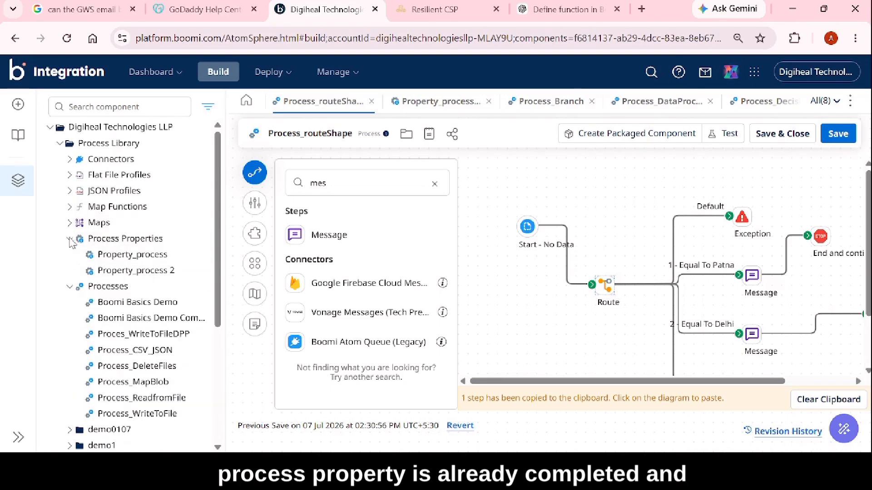
pyautogui.click(127, 255)
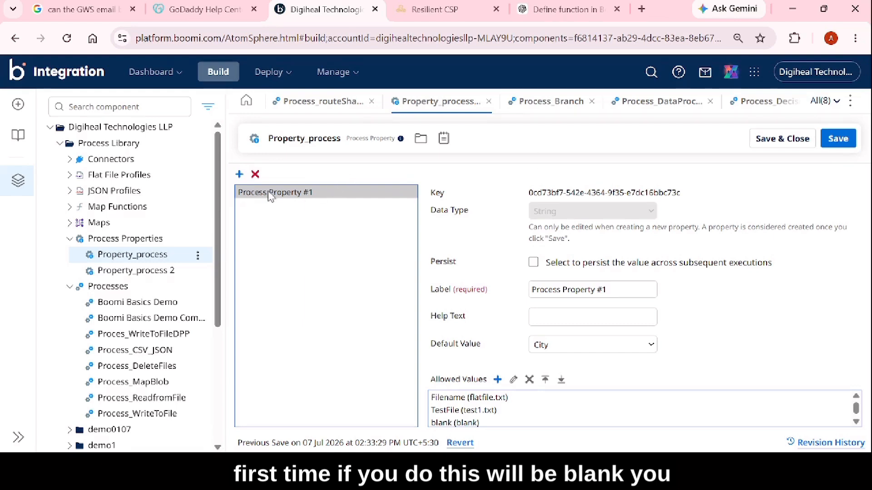
# Add a second process property to Property_process and delete it again.
pyautogui.click(238, 175)
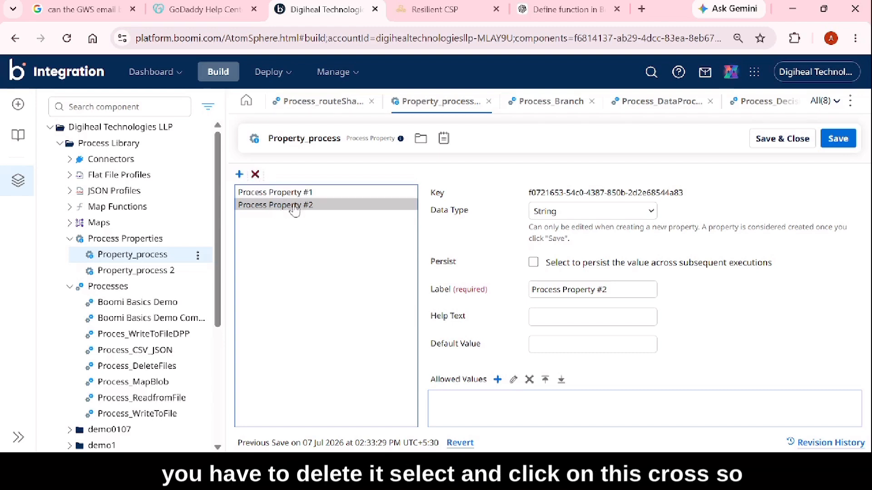
pyautogui.click(255, 175)
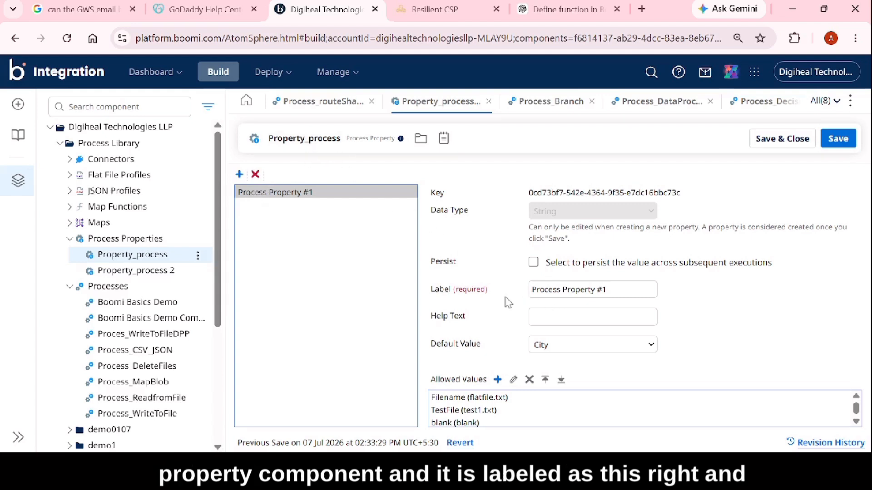
# Review the label and the list of allowed values of Process Property #1 in Property_process.
pyautogui.moveTo(623, 290); pyautogui.dragTo(478, 297)
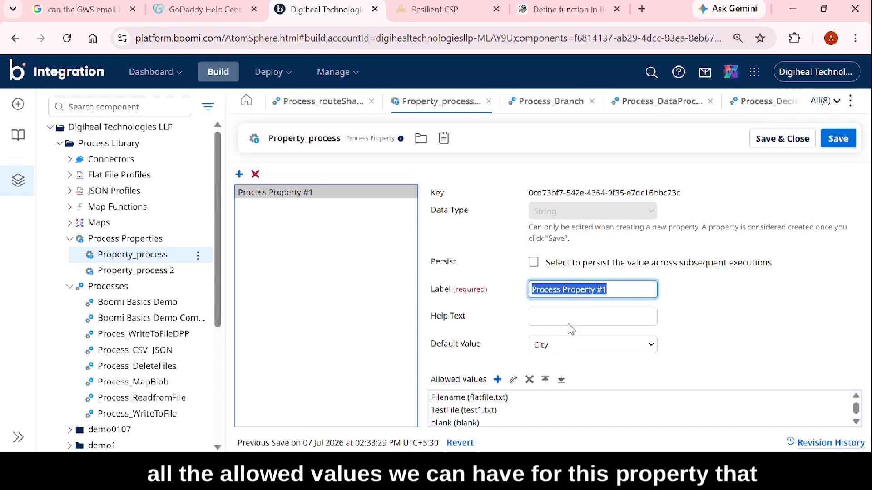
pyautogui.scroll(-1, 509, 401)
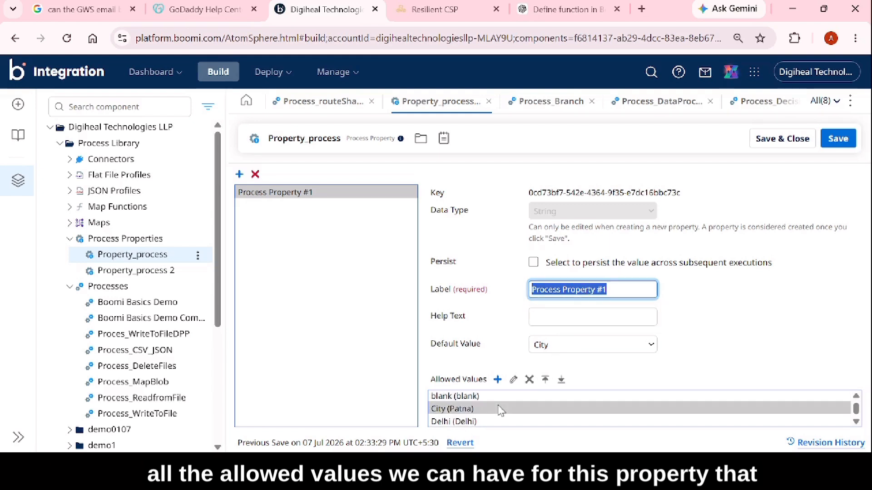
pyautogui.scroll(1, 500, 407)
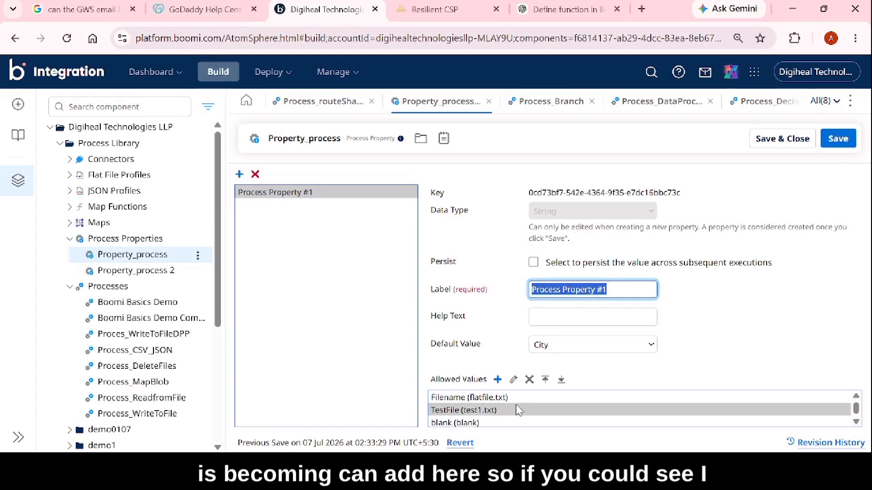
pyautogui.scroll(-3, 513, 411)
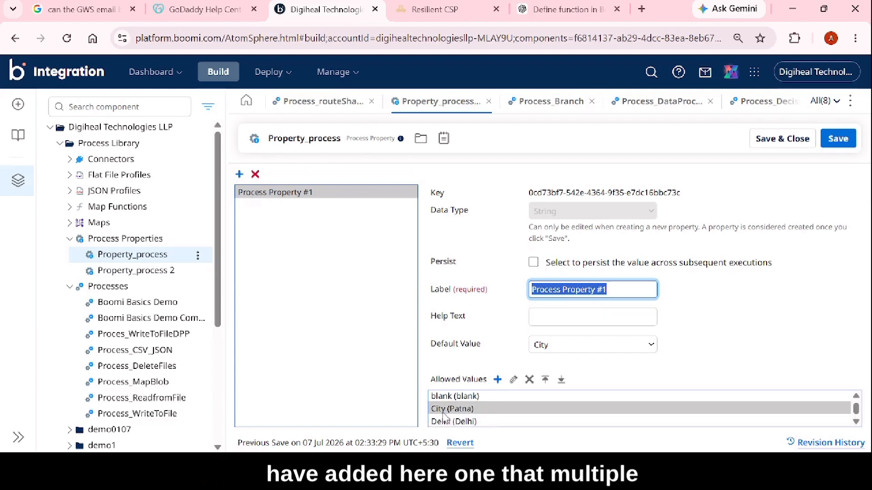
pyautogui.scroll(3, 447, 411)
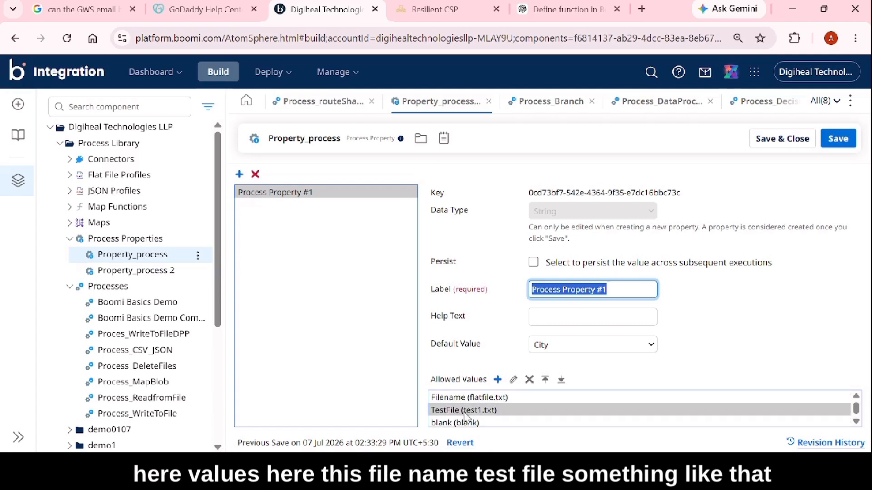
# Show the value and label fields for a new allowed value, cancel the entry, and review the property's default value and label.
pyautogui.click(498, 380)
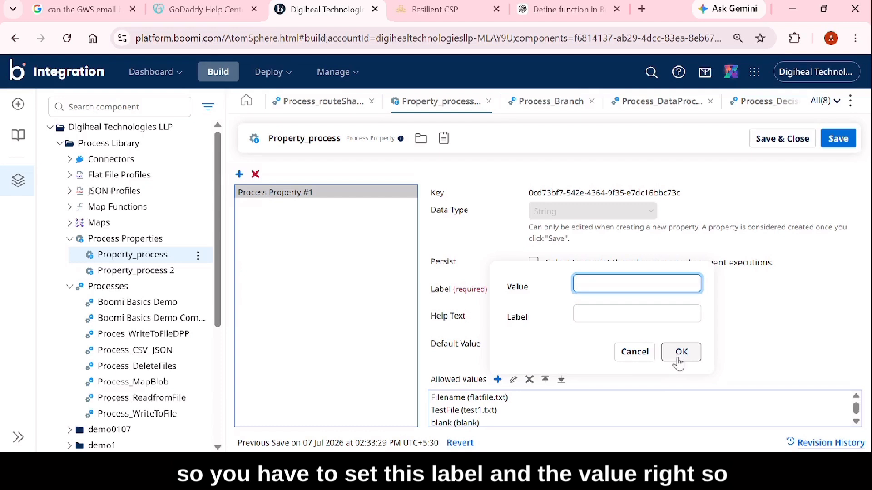
pyautogui.click(635, 352)
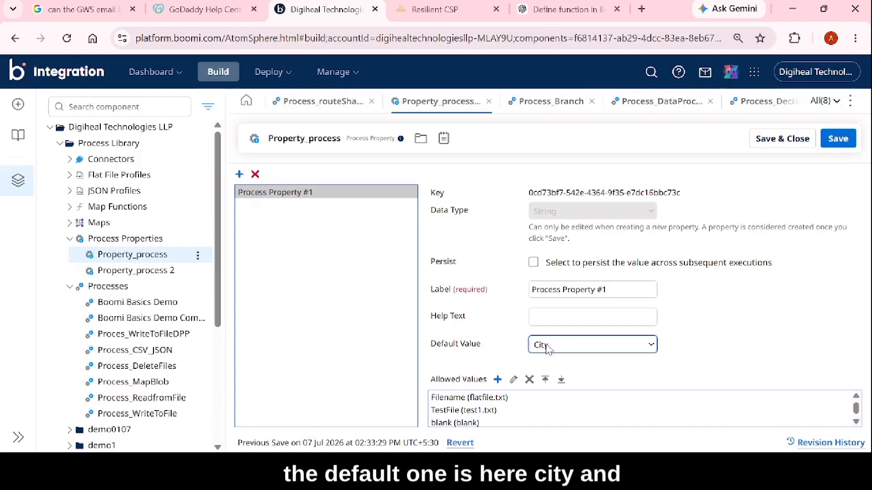
pyautogui.scroll(-1, 477, 406)
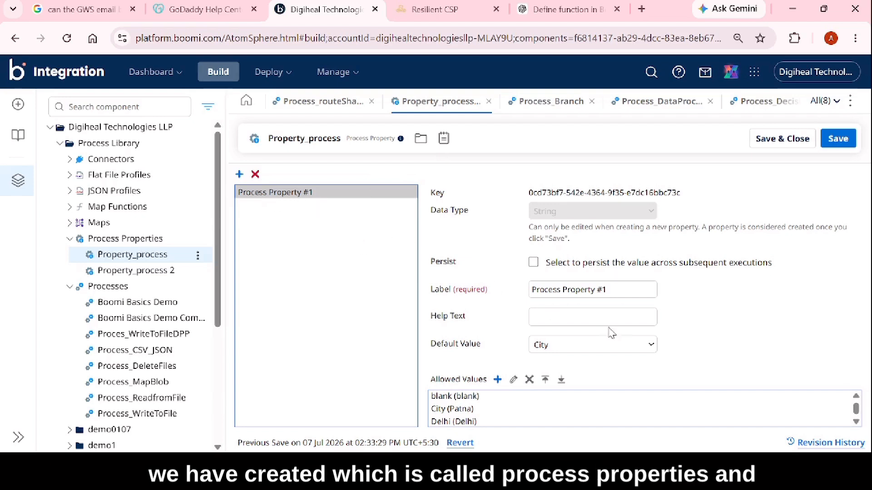
pyautogui.moveTo(611, 289); pyautogui.dragTo(517, 291)
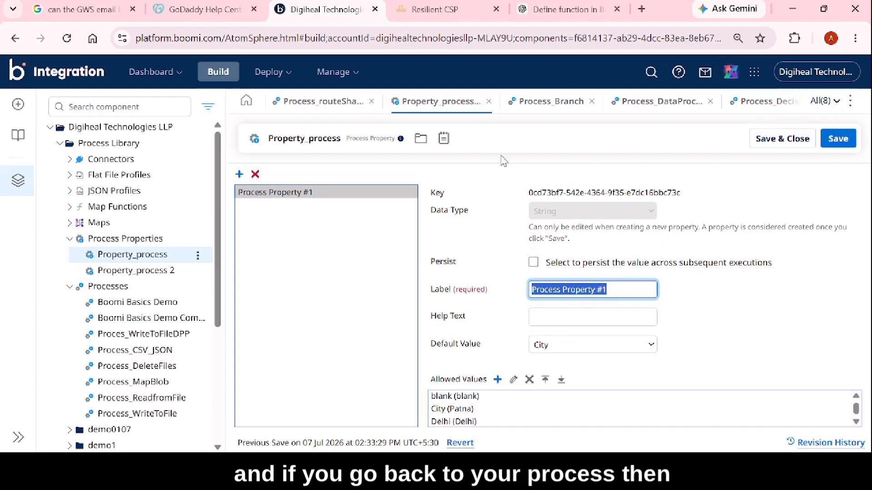
# Open the Route step in Process_routeShape, inspect its Route By process property component and property name, and cancel the parameter settings.
pyautogui.click(323, 109)
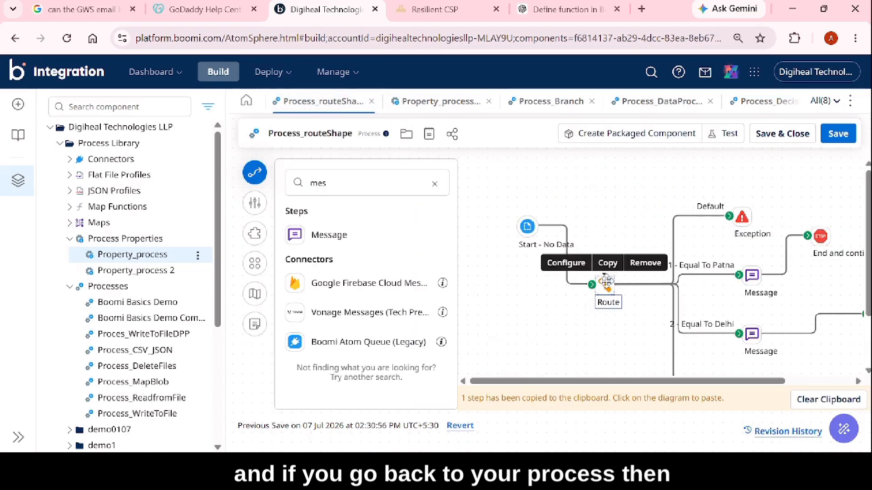
pyautogui.doubleClick(608, 285)
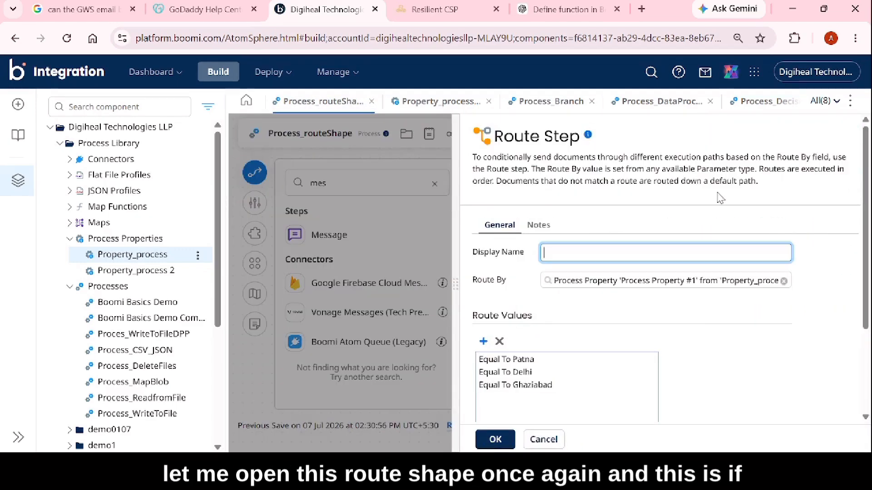
pyautogui.click(607, 284)
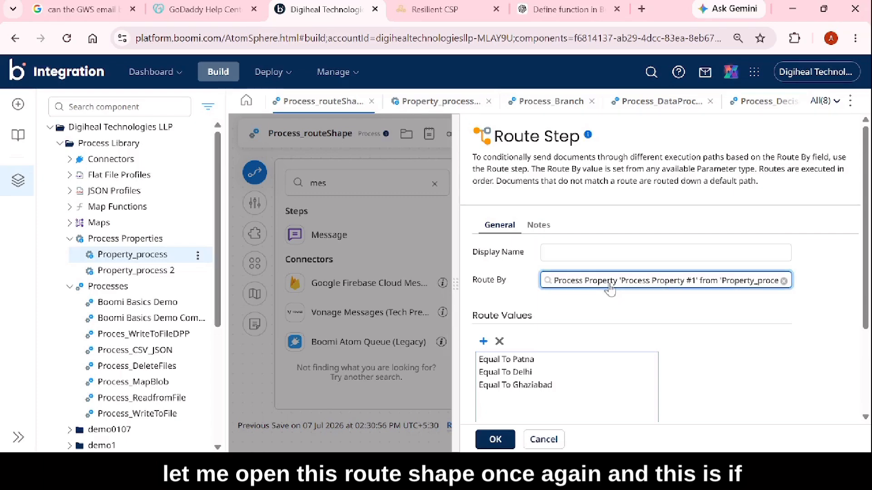
pyautogui.click(609, 284)
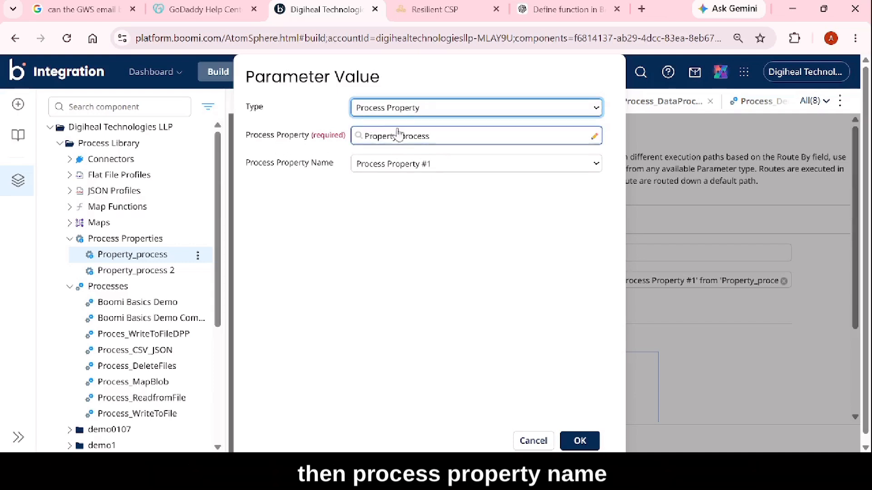
pyautogui.click(414, 137)
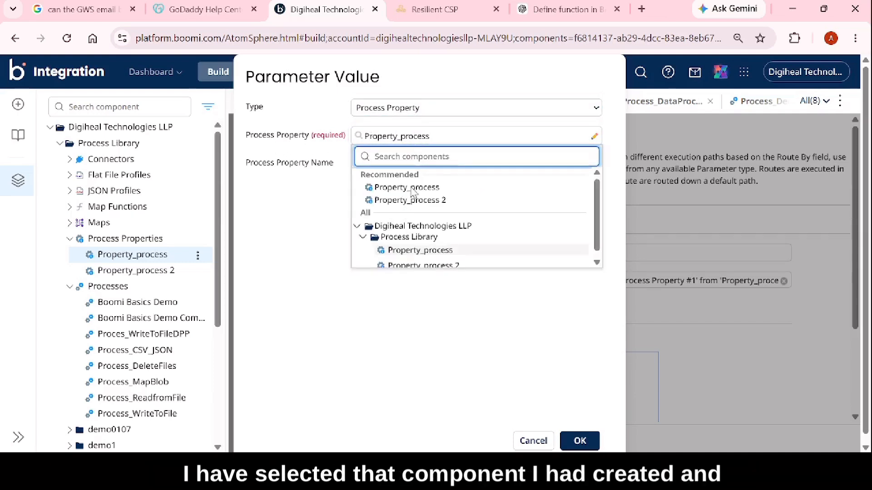
pyautogui.click(414, 189)
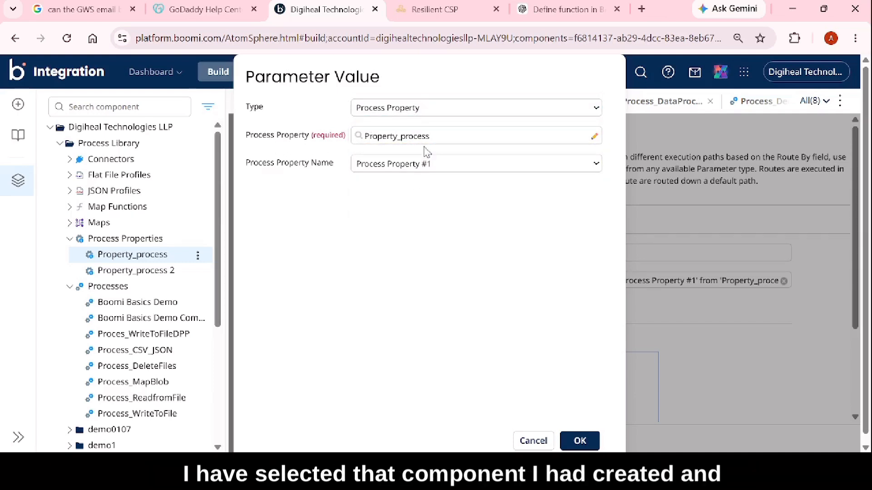
pyautogui.click(415, 166)
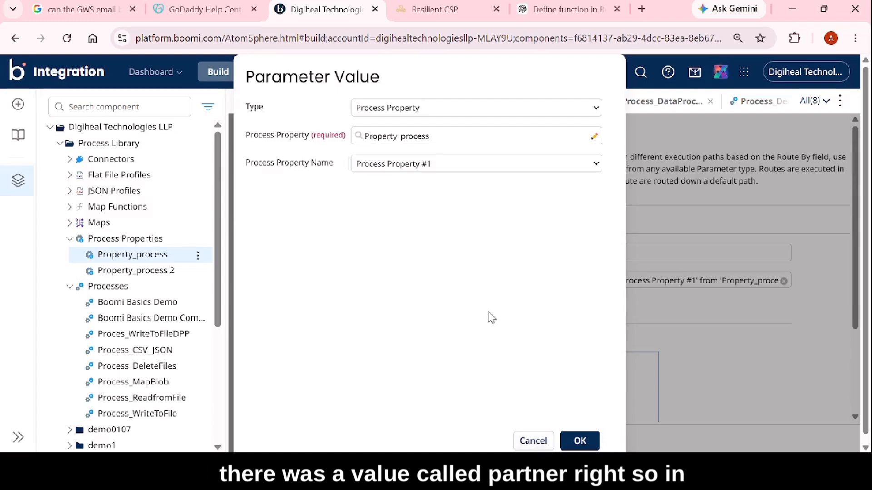
pyautogui.click(532, 440)
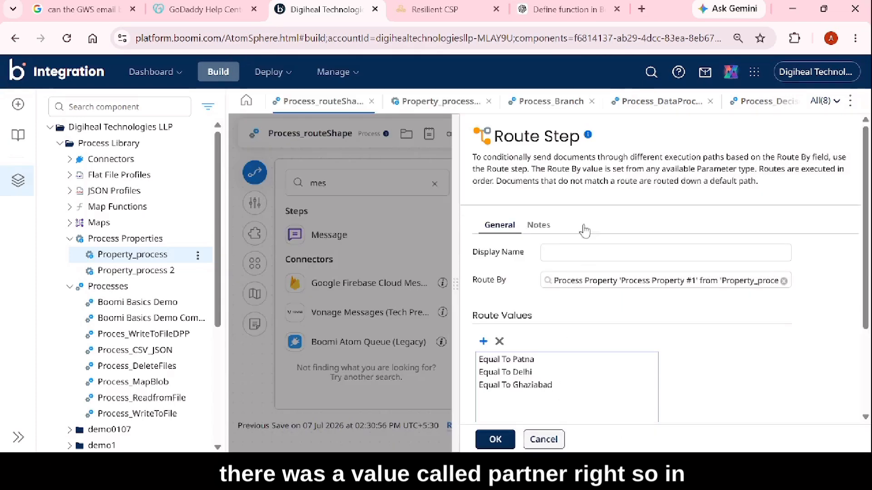
# Review the Route step's Patna, Delhi and Ghaziabad route values and close its configuration without applying changes.
pyautogui.scroll(-3, 518, 369)
pyautogui.scroll(3, 529, 344)
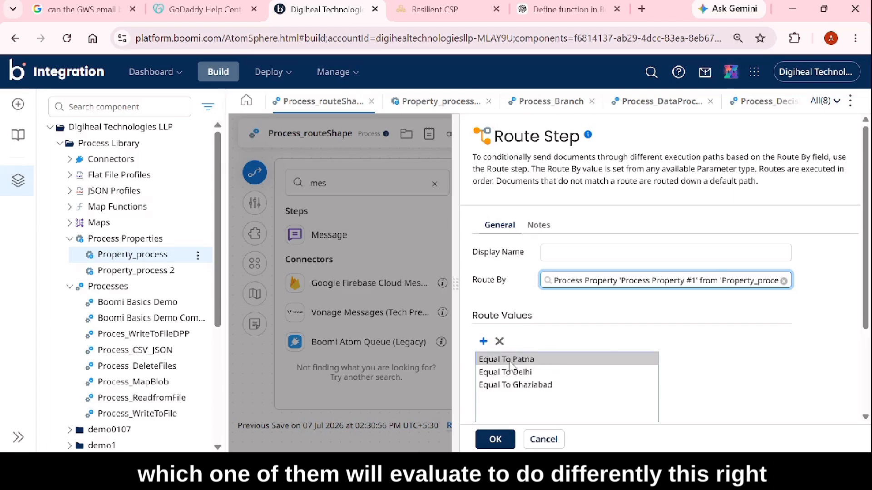
pyautogui.click(543, 440)
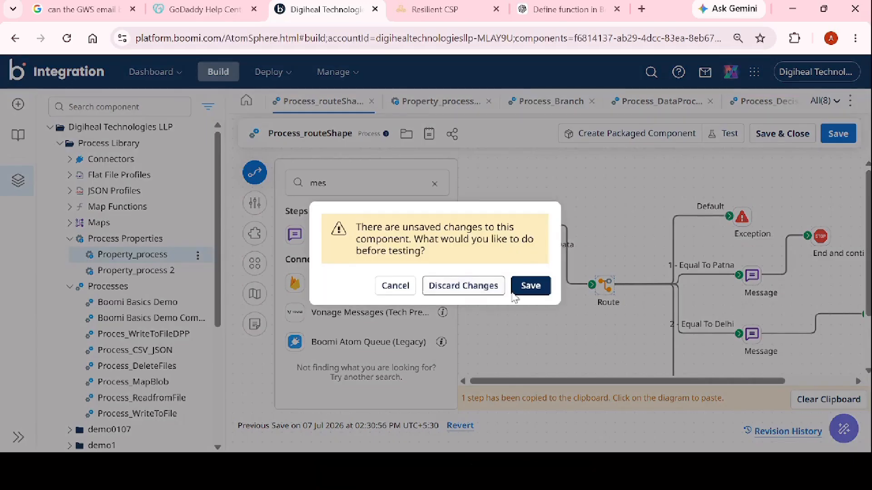
# Save Process_routeShape and run it in test mode on the "test" runtime.
pyautogui.click(529, 286)
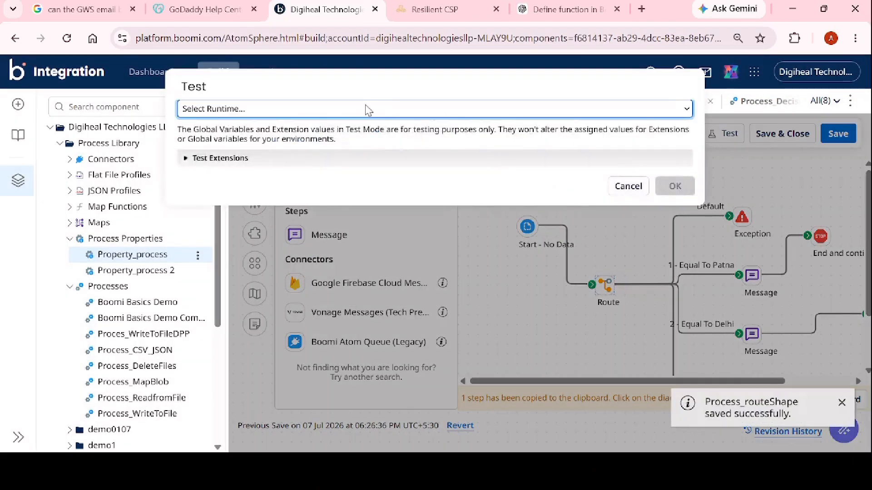
pyautogui.click(367, 111)
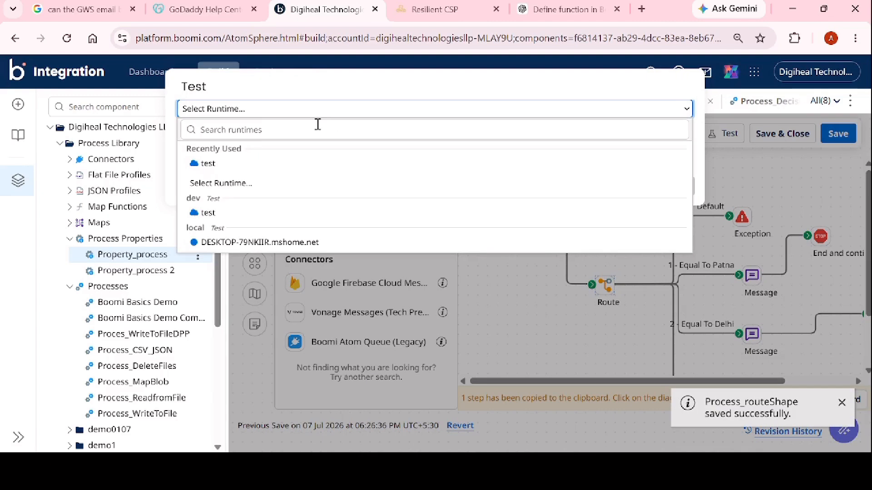
pyautogui.click(220, 168)
pyautogui.click(664, 190)
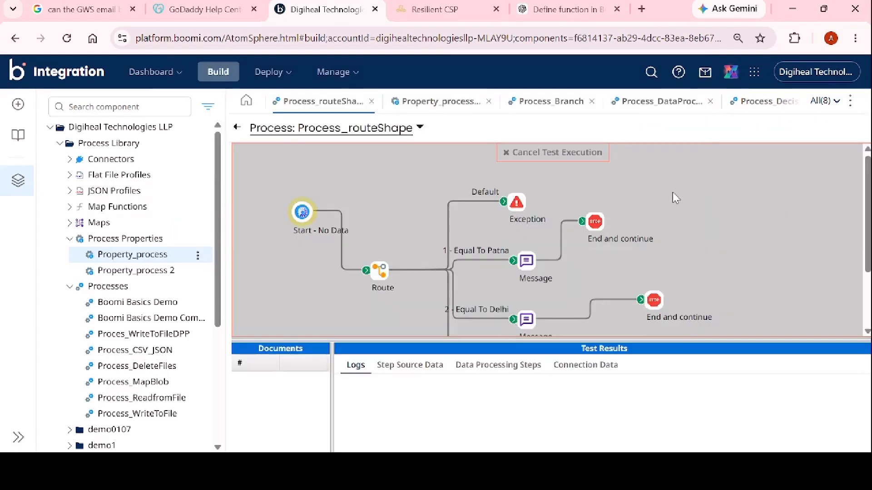
# Check the test run's diagram to see which of the Route step's branches executed.
pyautogui.scroll(-2, 681, 205)
pyautogui.scroll(2, 687, 216)
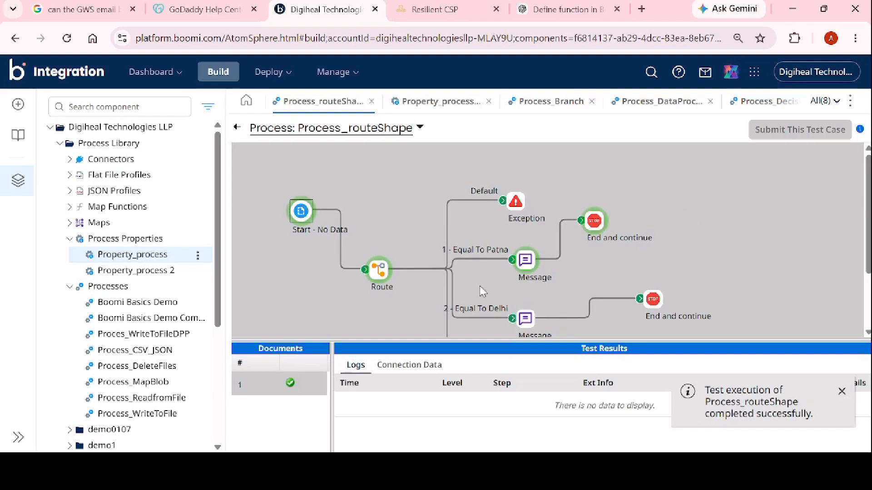
pyautogui.scroll(-2, 589, 235)
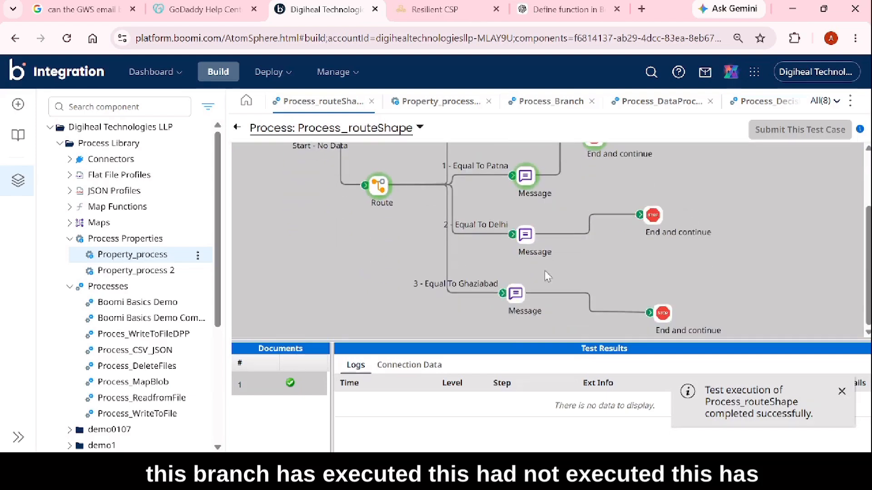
pyautogui.scroll(2, 650, 229)
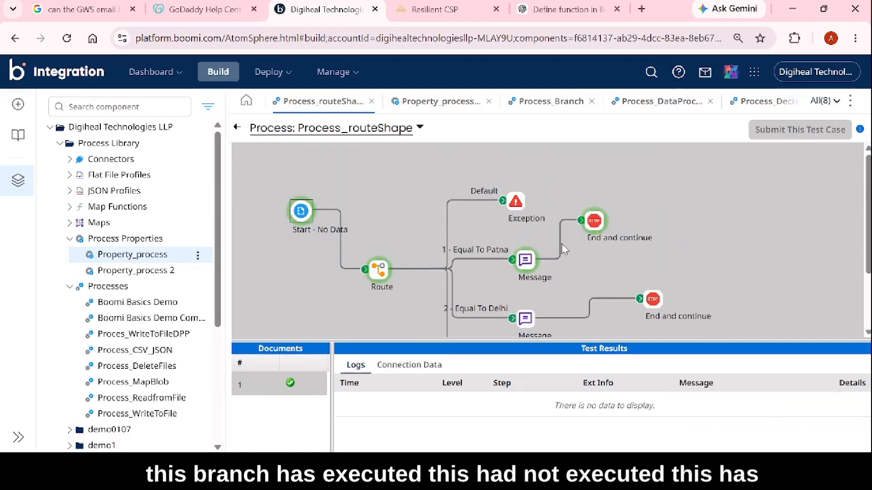
# View the source document of the End and continue step on the Patna branch, and close the viewer.
pyautogui.click(594, 222)
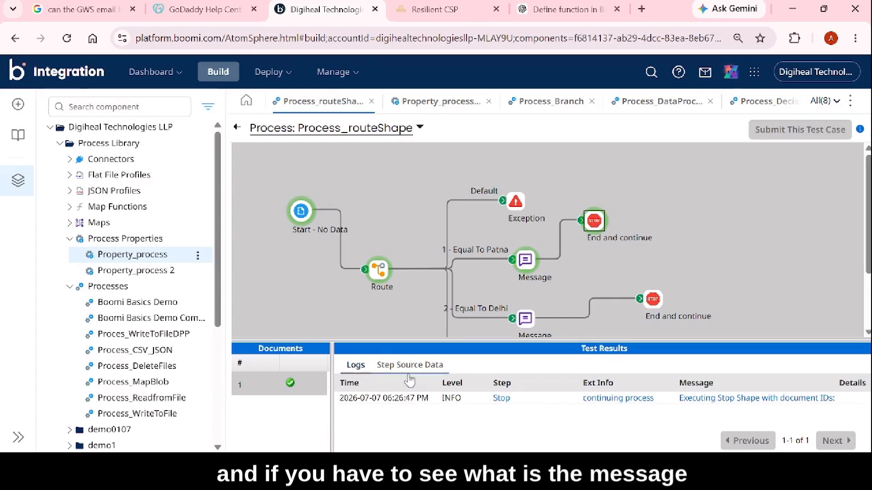
pyautogui.click(390, 366)
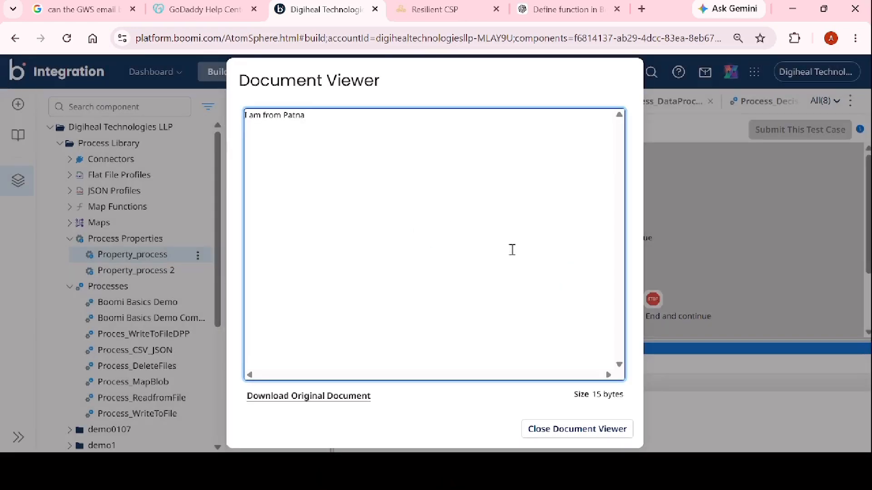
pyautogui.click(558, 435)
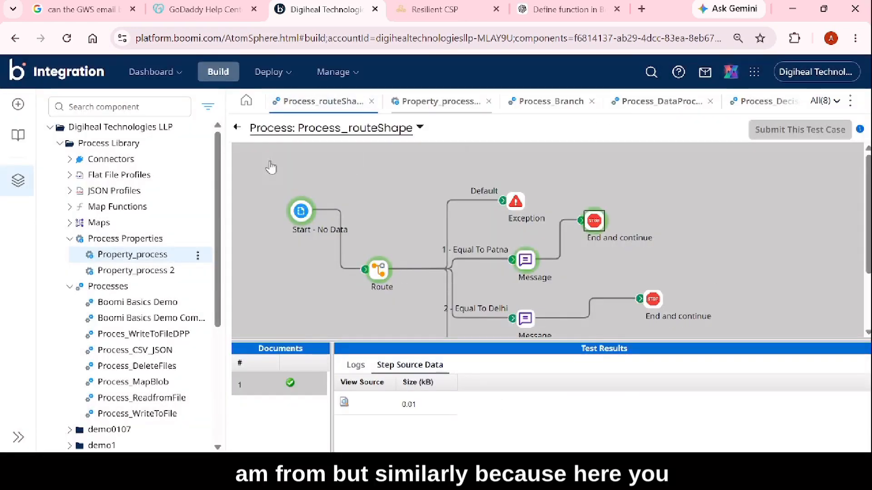
# Set the default value of Process Property #1 in Property_process to Delhi and save the component.
pyautogui.click(122, 257)
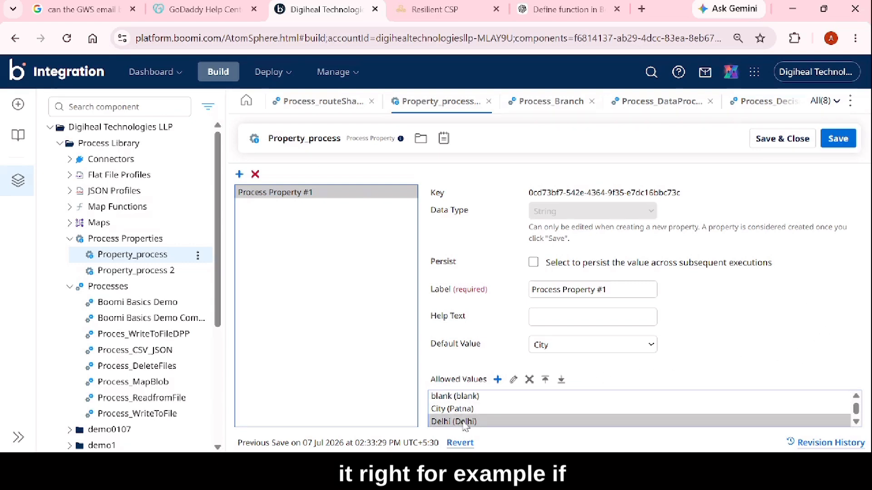
pyautogui.click(554, 349)
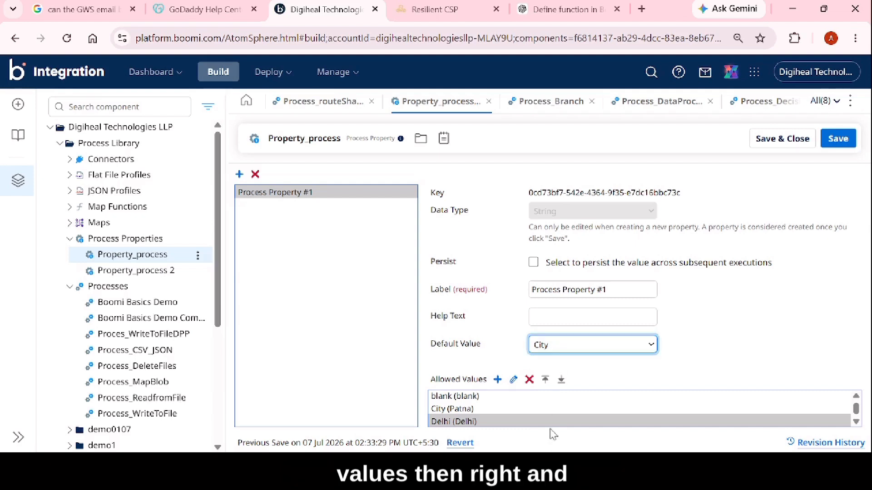
pyautogui.click(837, 137)
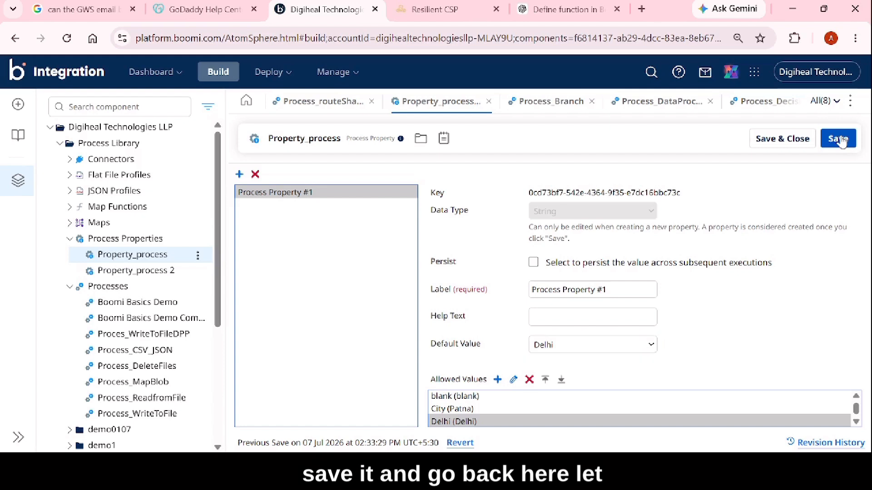
# Return to Process_routeShape and retry its previous test run.
pyautogui.click(308, 102)
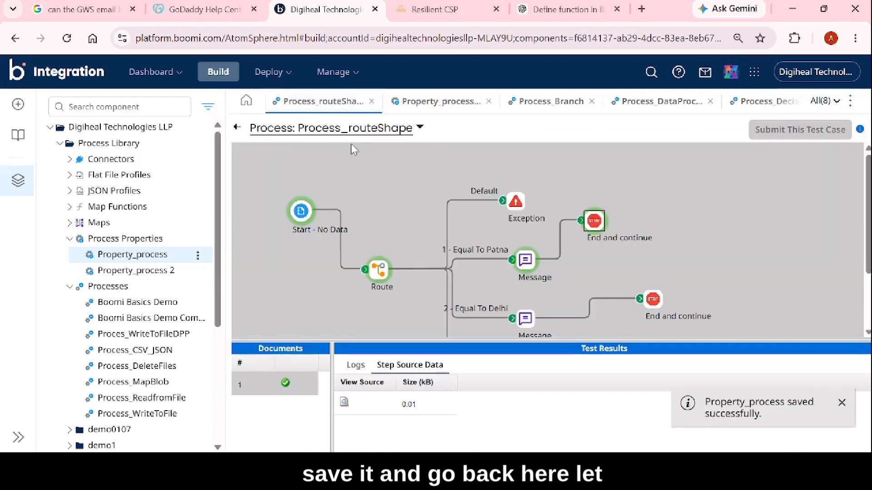
pyautogui.click(418, 127)
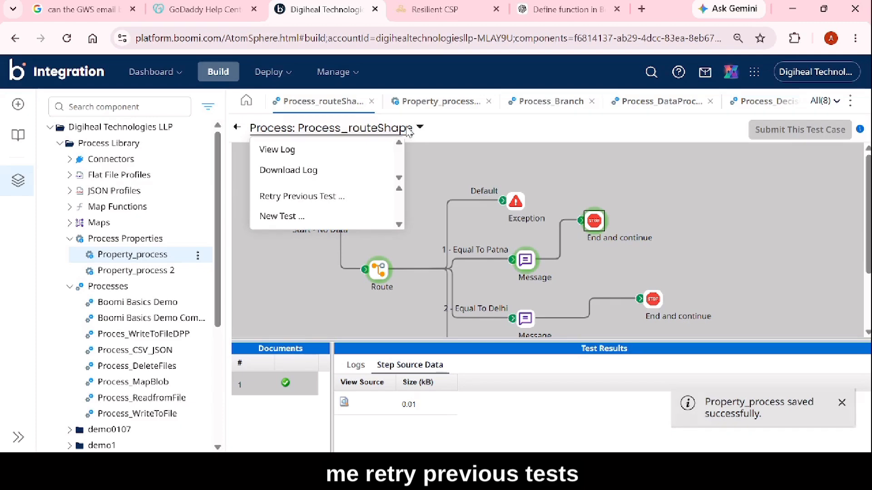
pyautogui.click(299, 198)
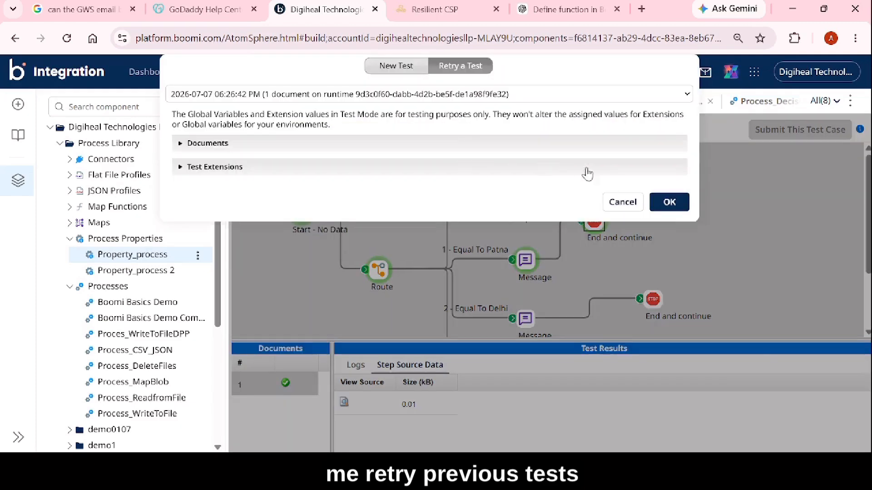
pyautogui.click(676, 208)
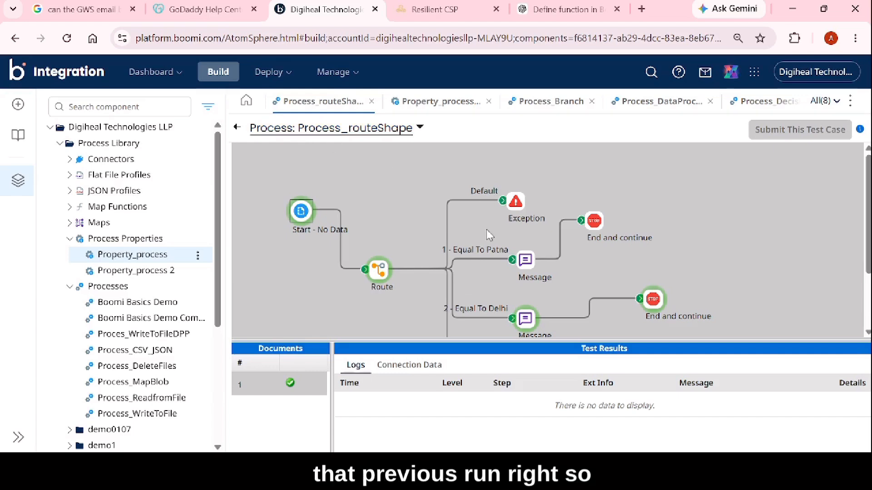
# View the source document of the End and continue step on the Delhi branch, and close the viewer.
pyautogui.scroll(-3, 565, 266)
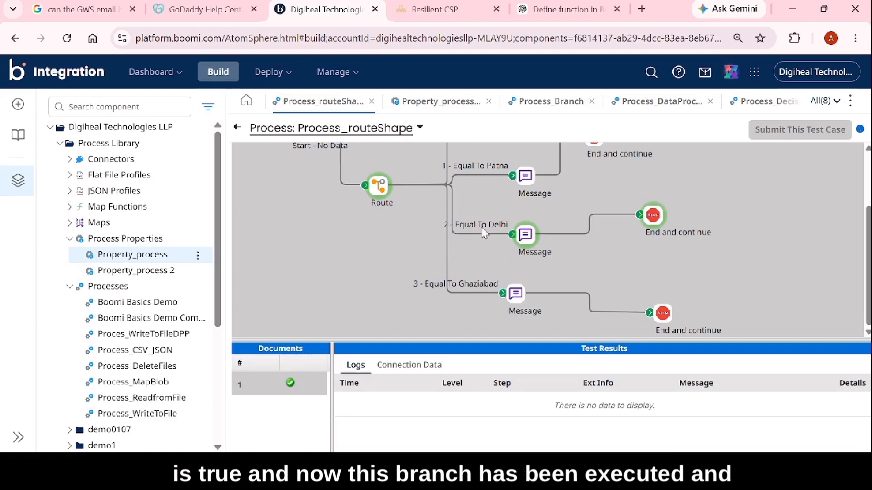
pyautogui.click(652, 217)
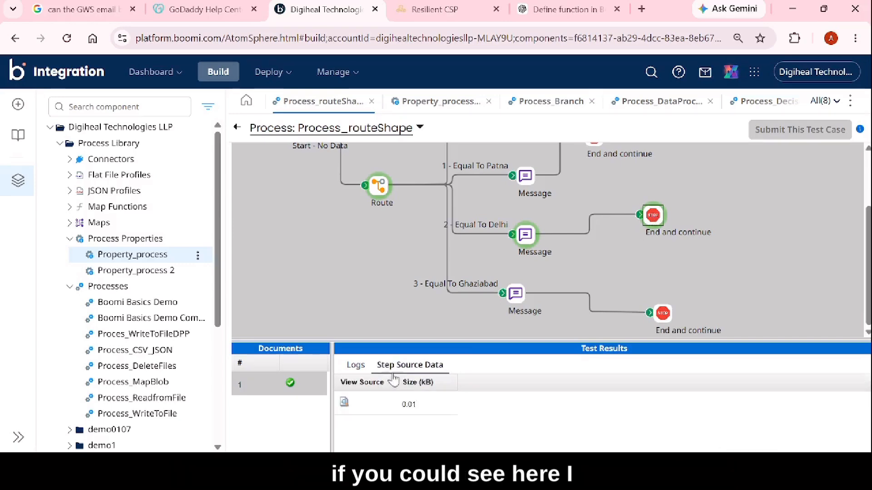
pyautogui.click(344, 403)
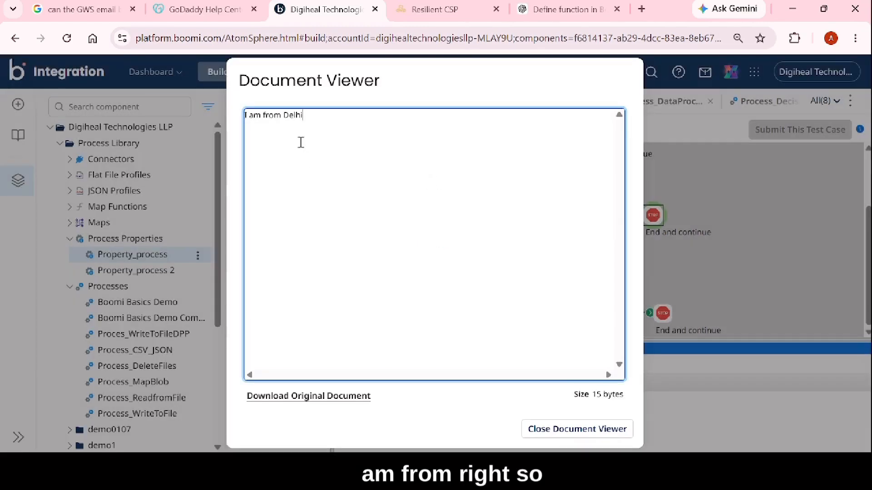
pyautogui.click(551, 433)
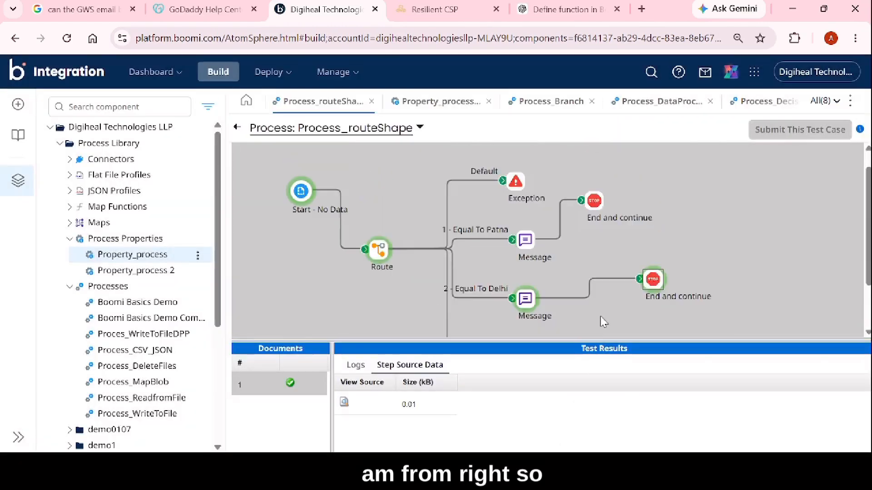
pyautogui.scroll(1, 603, 322)
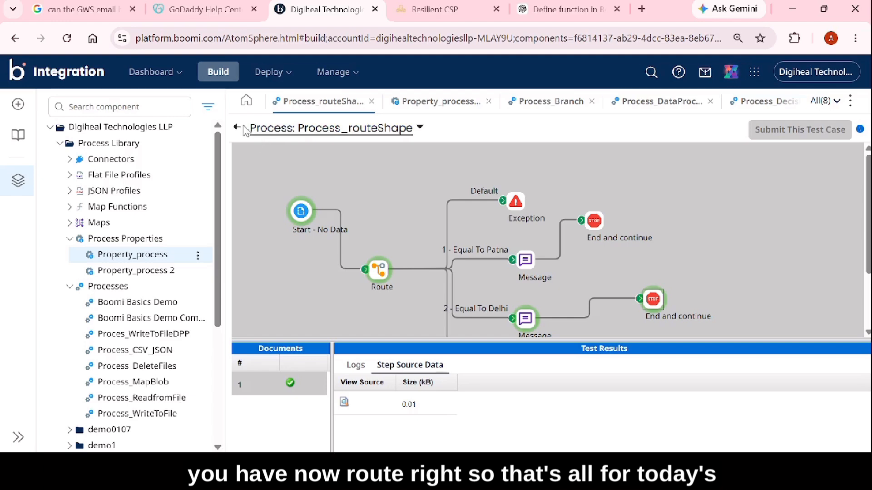
# Leave the test results of Process_routeShape and return to its editing canvas.
pyautogui.click(256, 132)
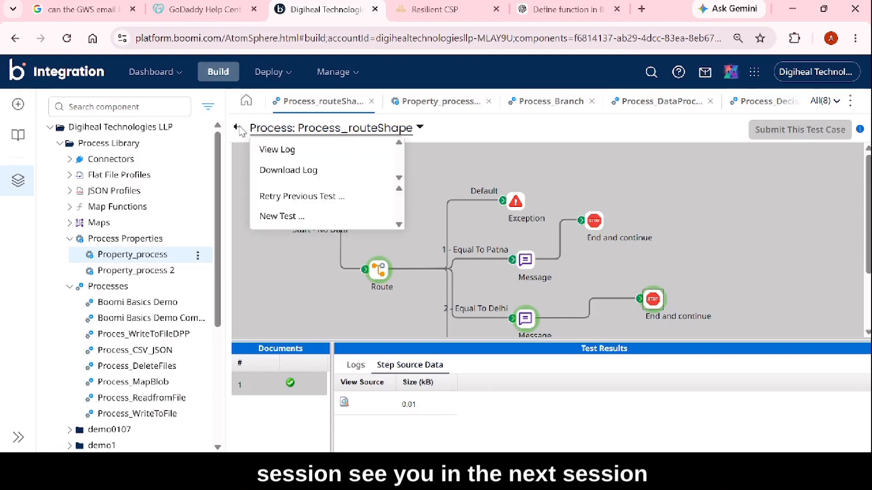
pyautogui.click(236, 128)
pyautogui.click(236, 128)
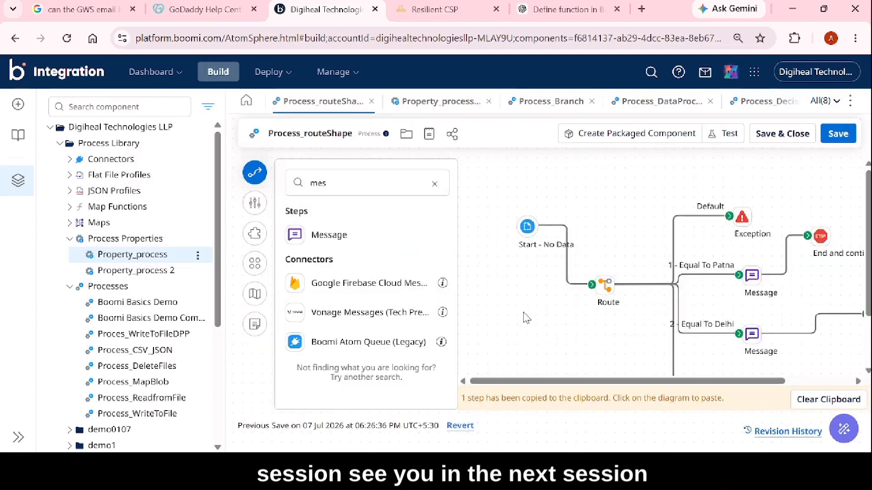